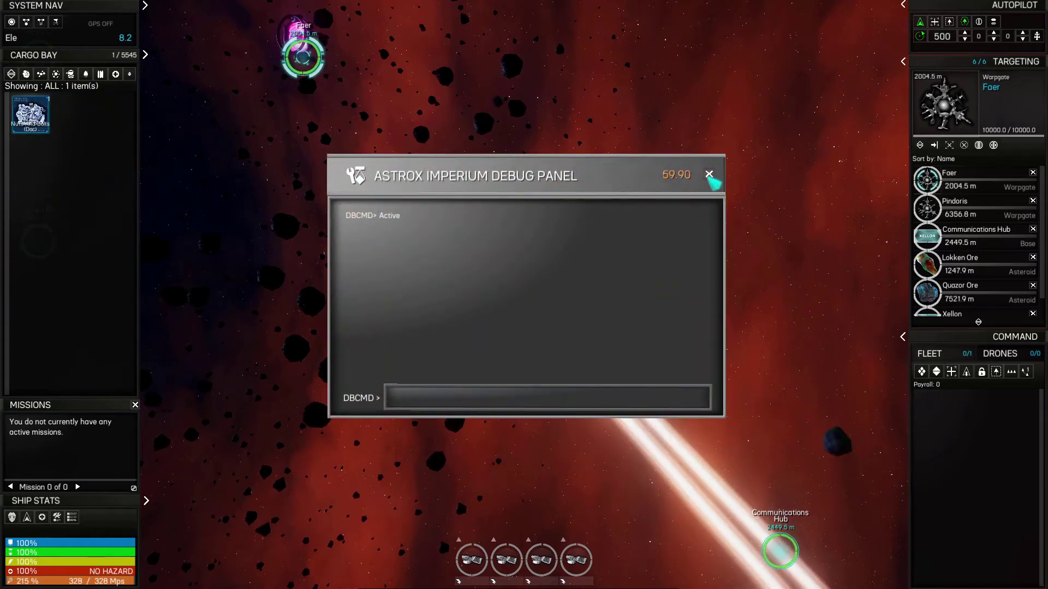
scroll(698, 262, down, 5)
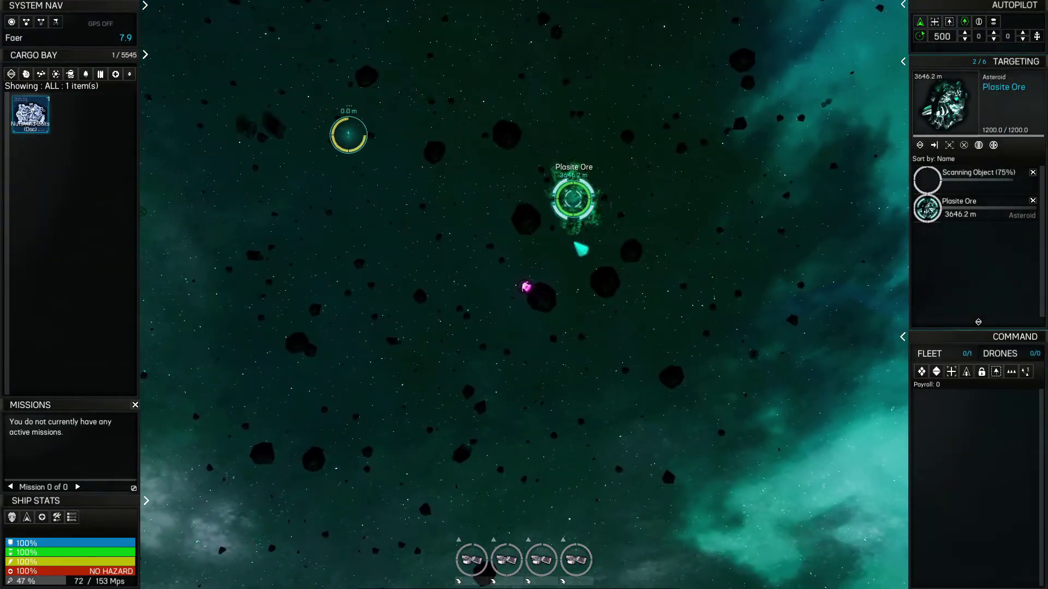
scroll(580, 249, up, 3)
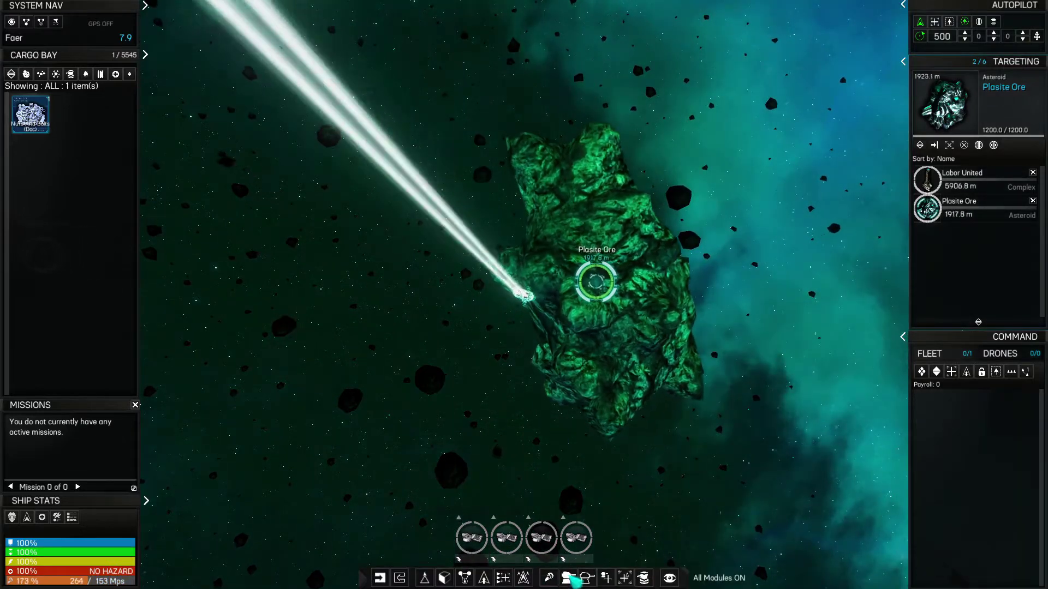
- Switch on all mining modules to pull Plasite Ore from the targeted asteroid
click(568, 576)
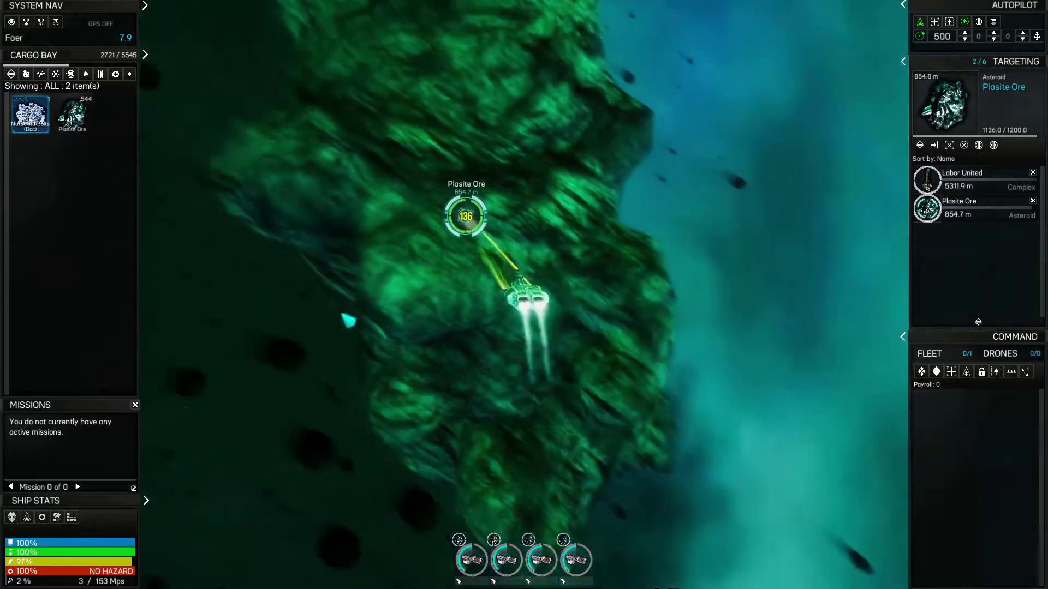
scroll(347, 326, down, 5)
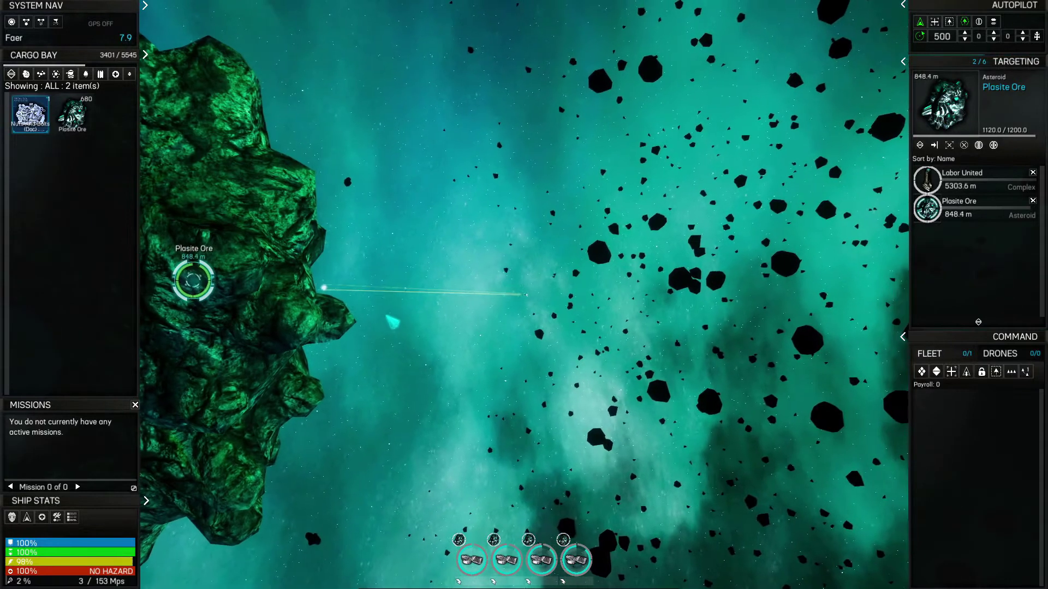
- Plot an autopilot GPS route to the Pindoris system on the galaxy map
key(m)
scroll(524, 385, up, 2)
scroll(479, 328, down, 2)
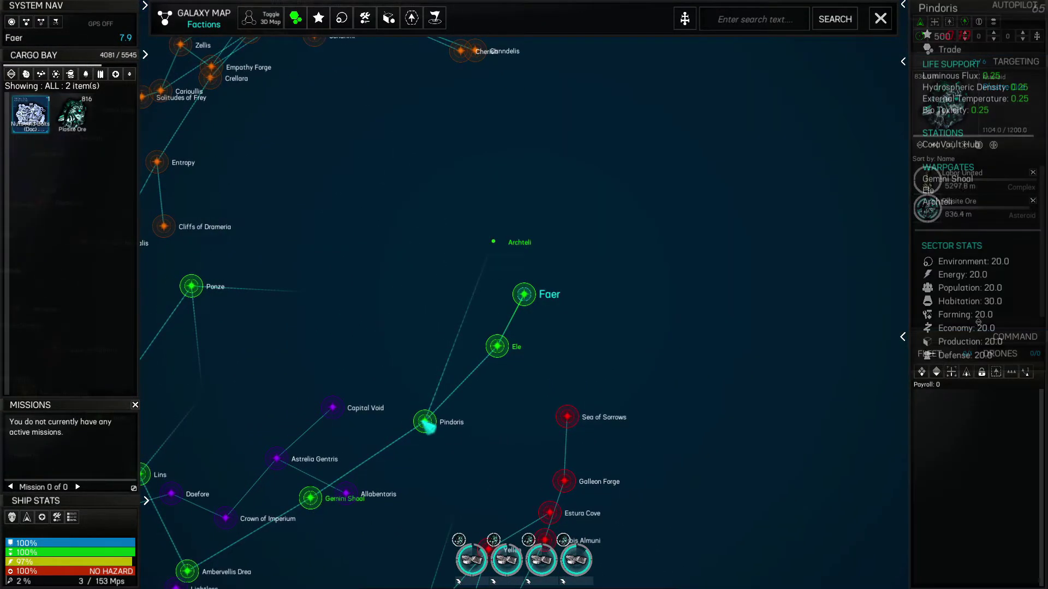
scroll(462, 328, down, 1)
scroll(475, 394, down, 3)
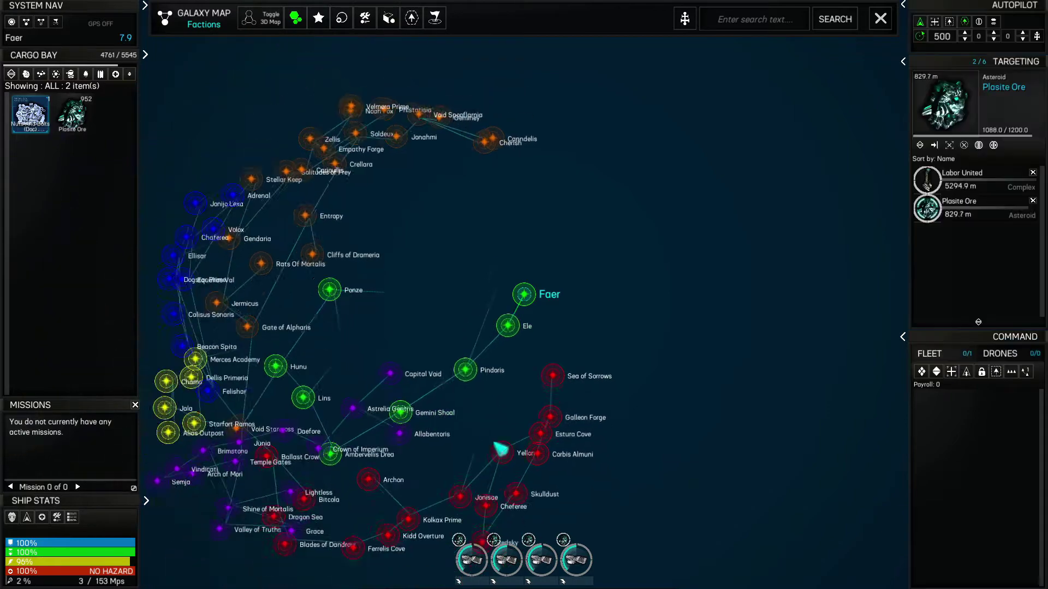
click(882, 19)
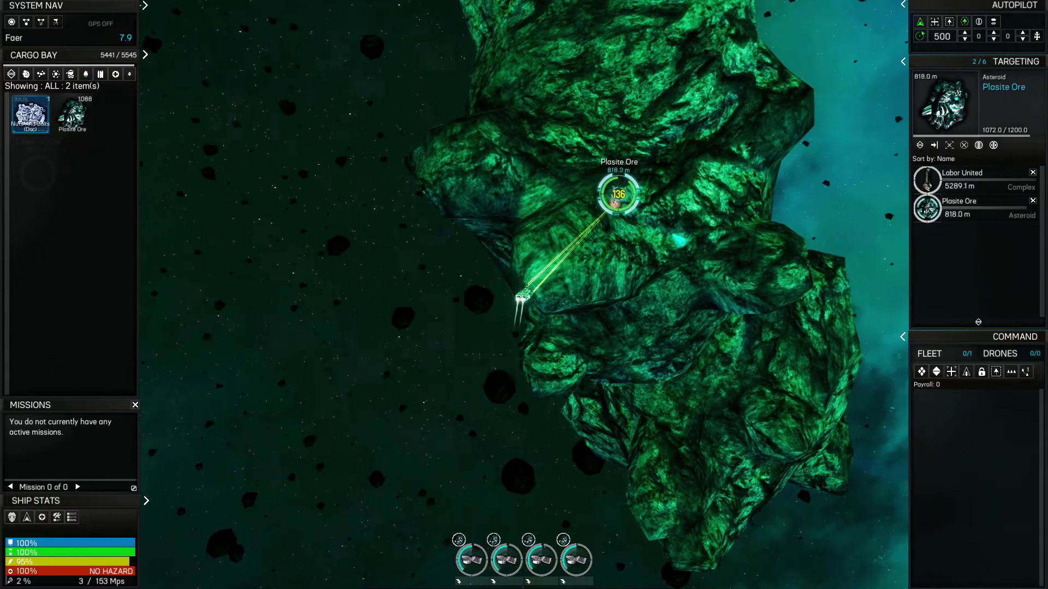
key(m)
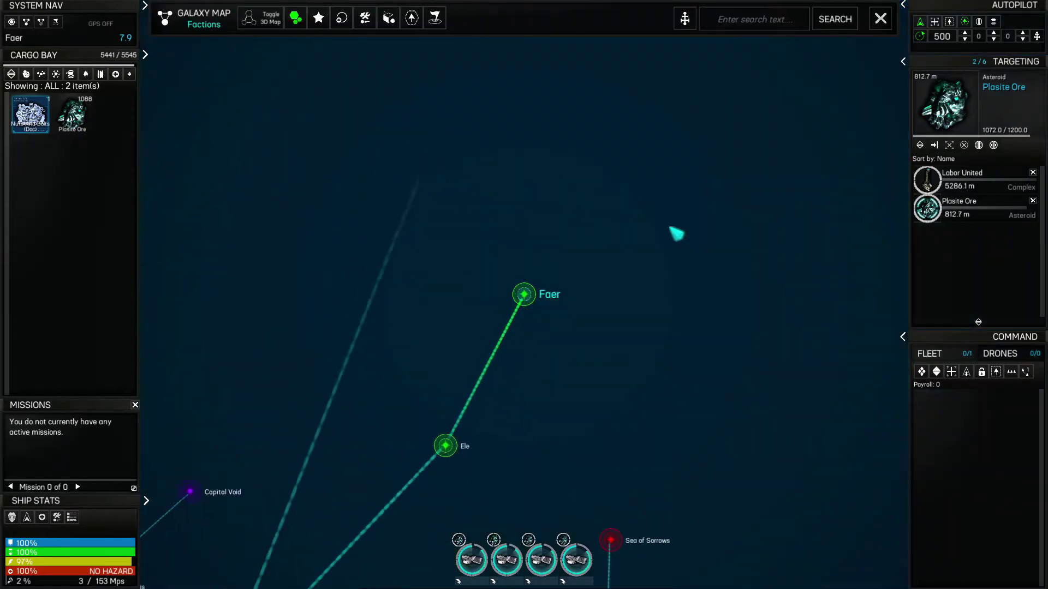
click(364, 499)
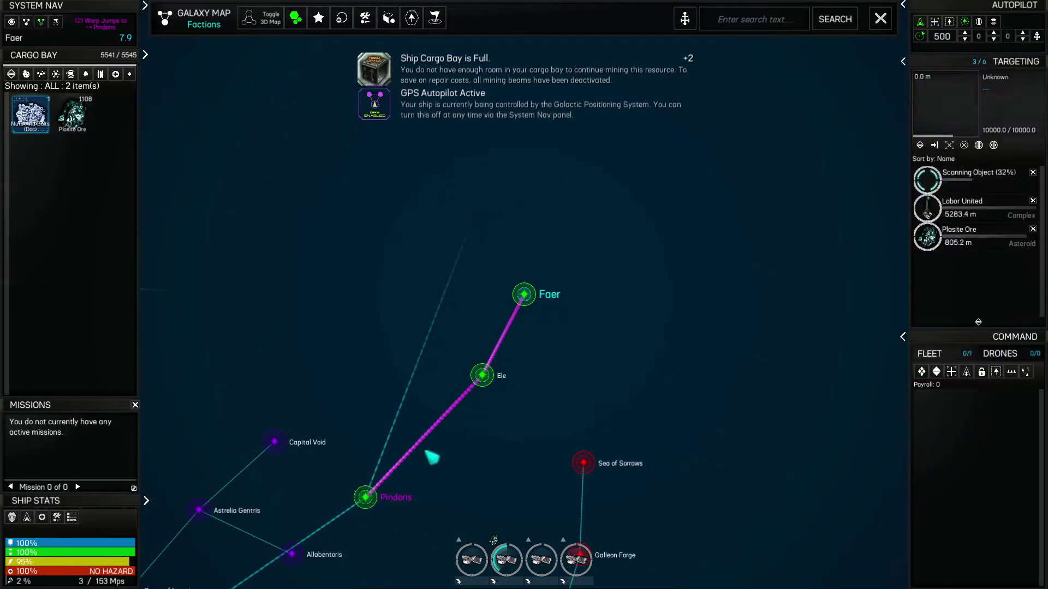
key(m)
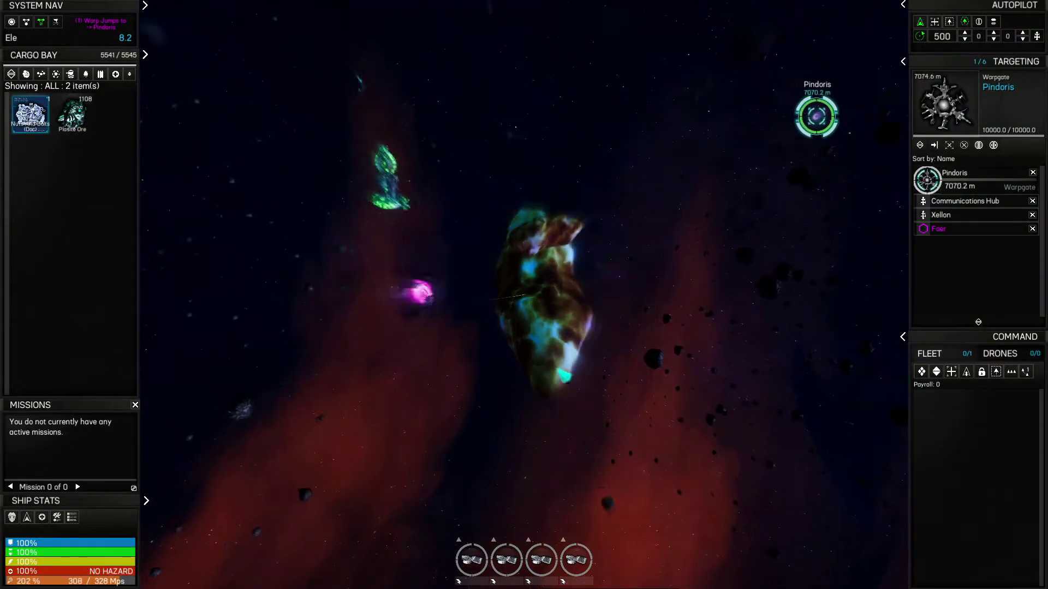
scroll(563, 375, down, 3)
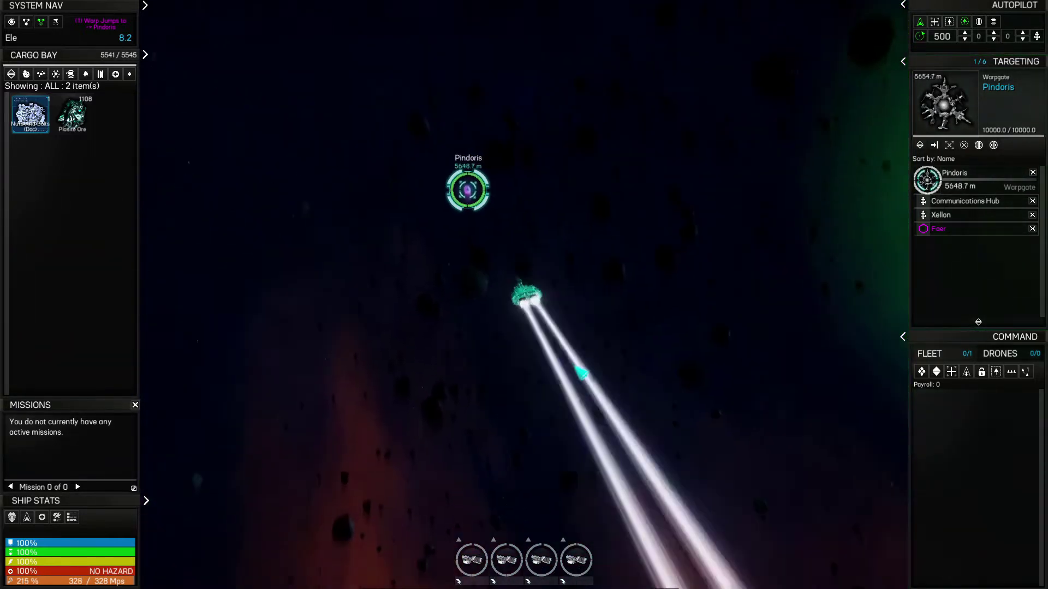
scroll(579, 374, up, 1)
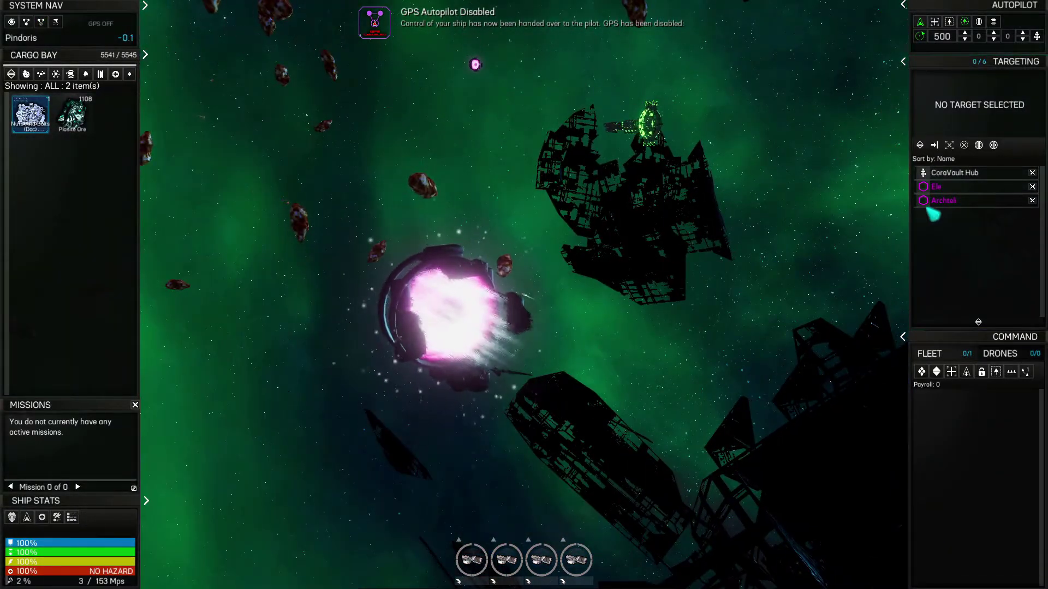
- Check the galaxy map before and during the warp into Archteli
key(m)
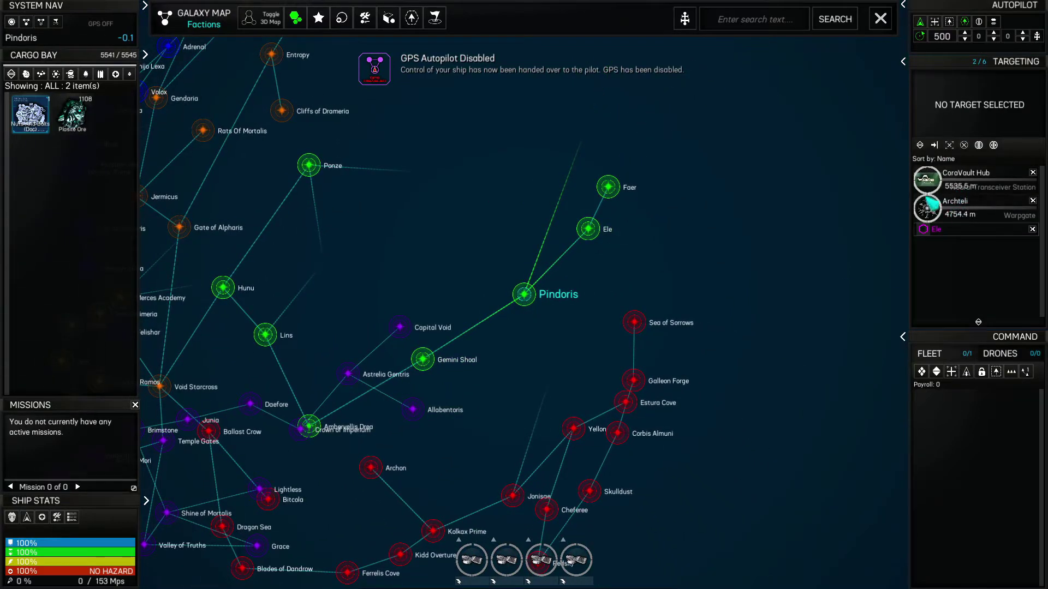
key(m)
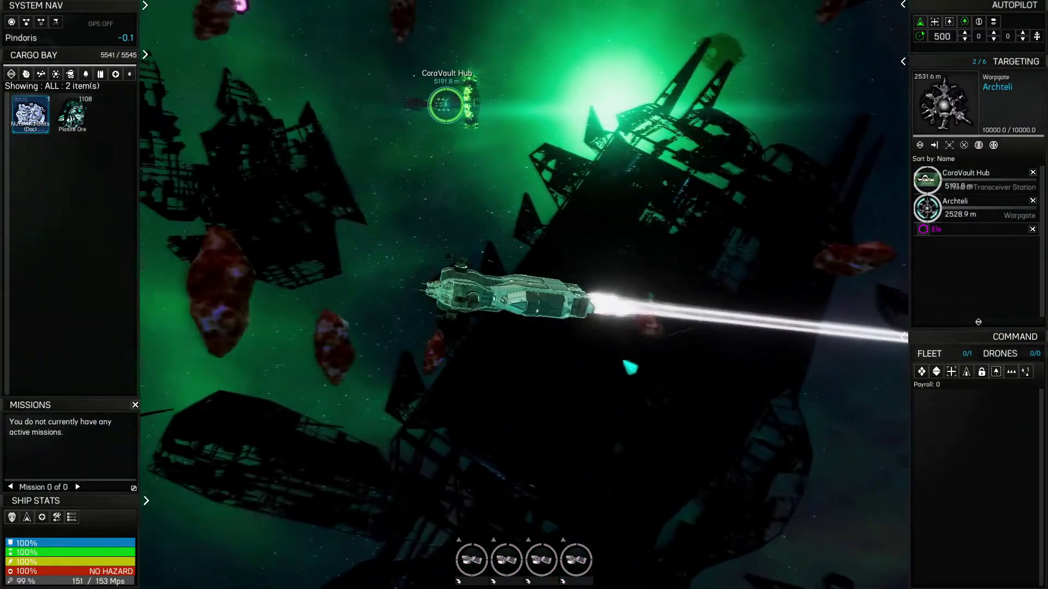
scroll(532, 393, down, 5)
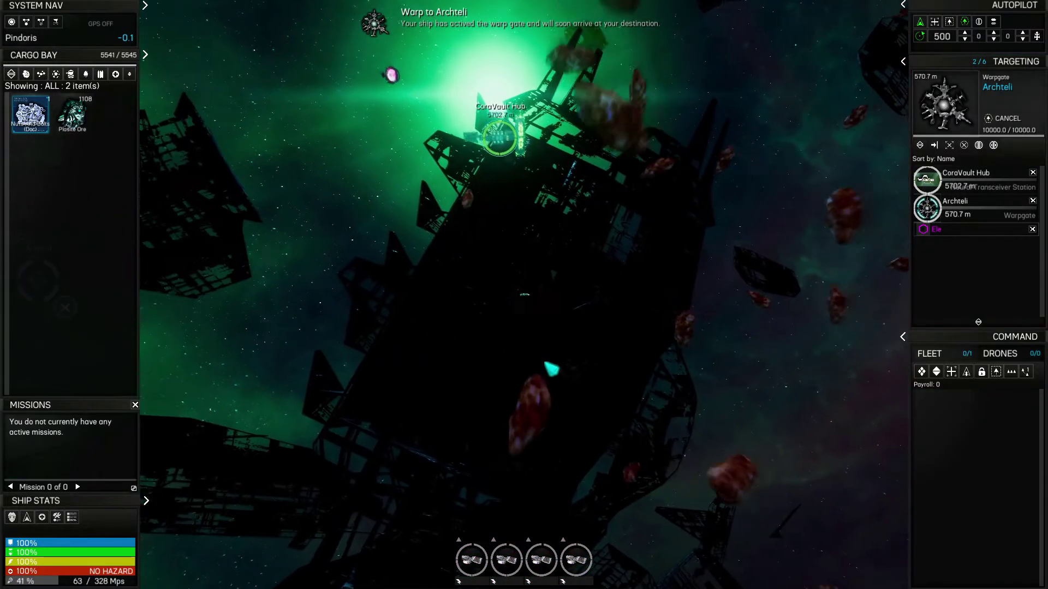
key(m)
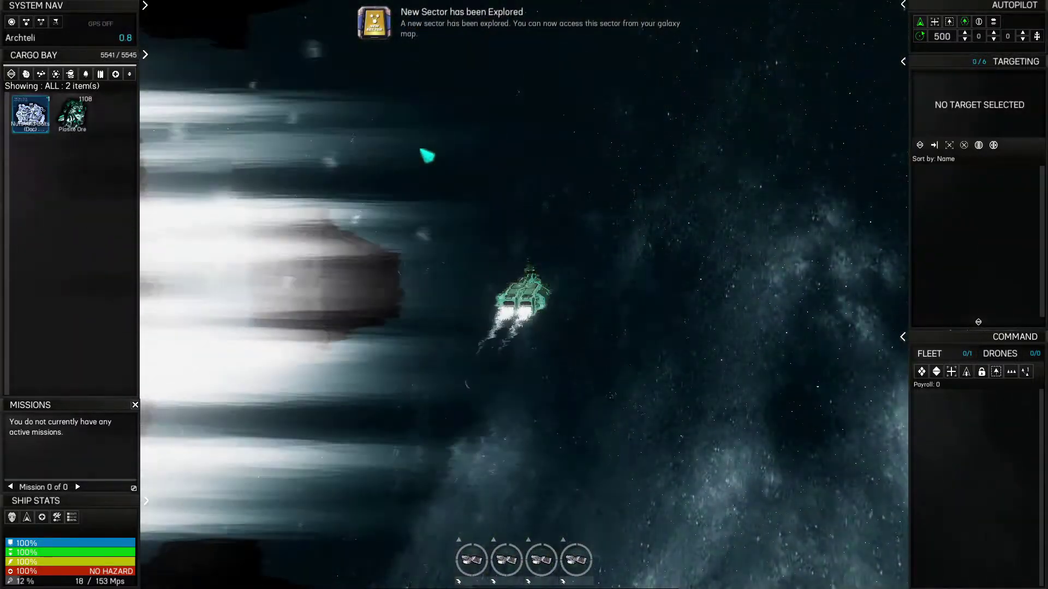
- Target two nearby objects in tactical view, then warp through to Ciando
key(m)
key(m)
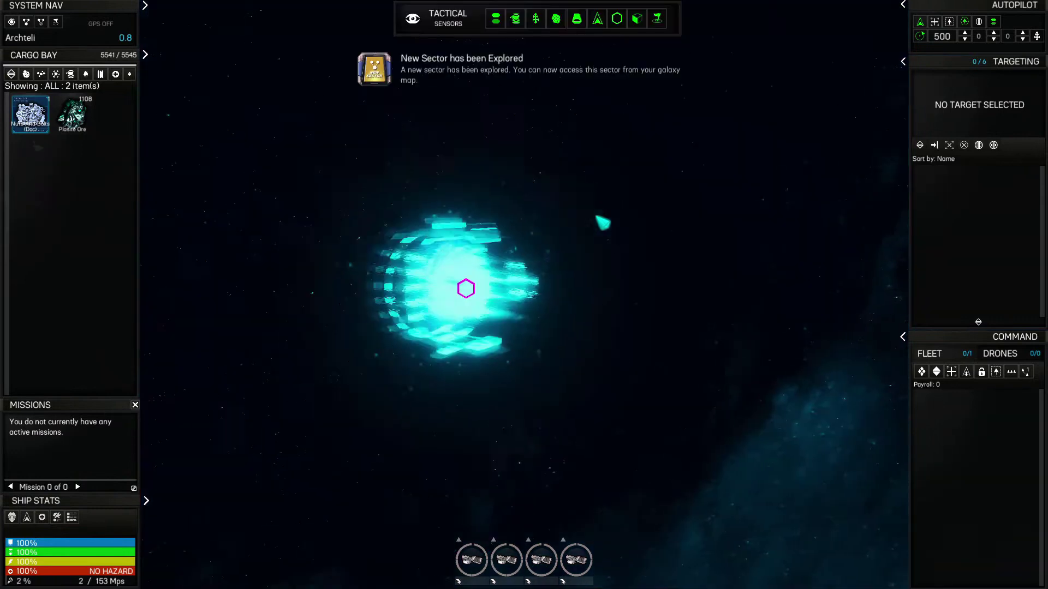
click(540, 204)
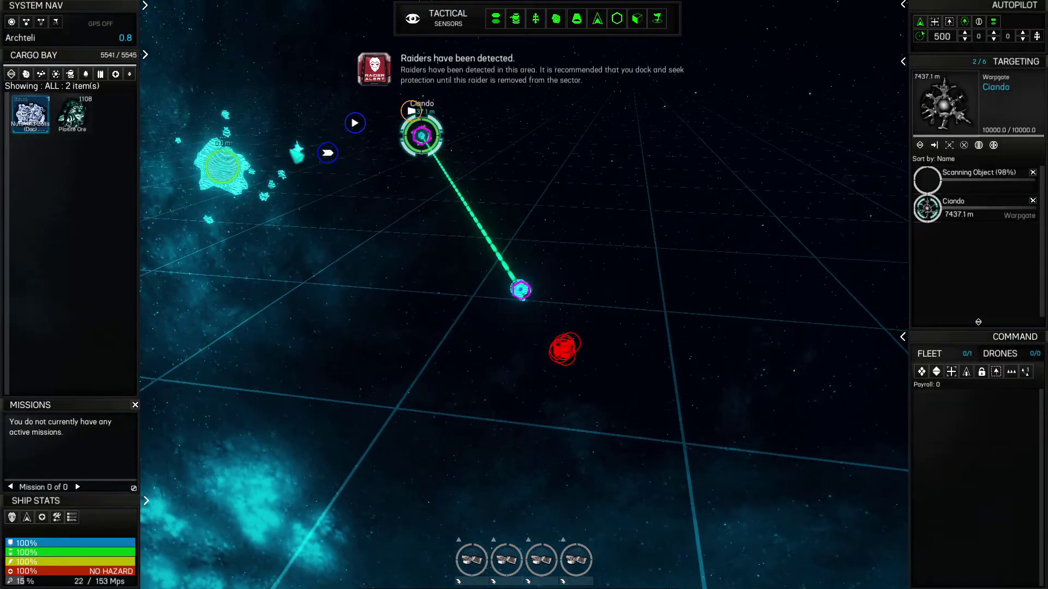
click(296, 151)
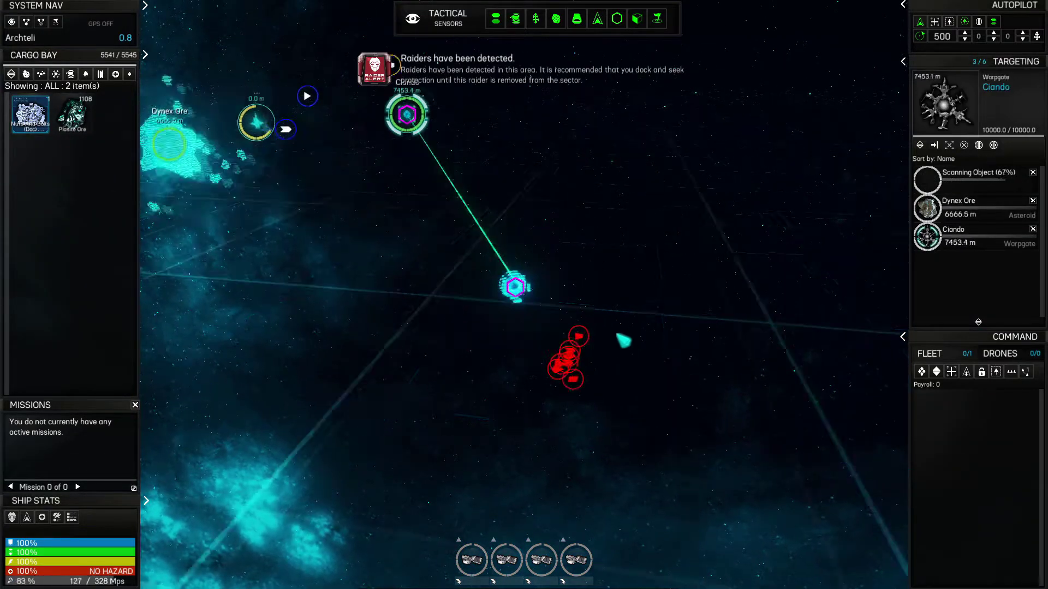
key(j)
key(j)
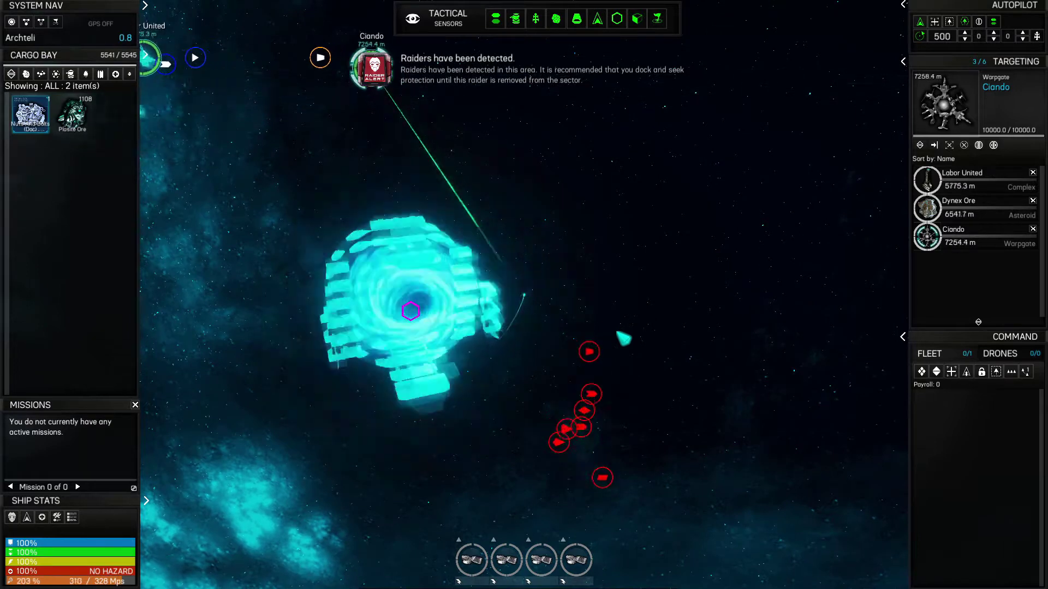
key(m)
key(m)
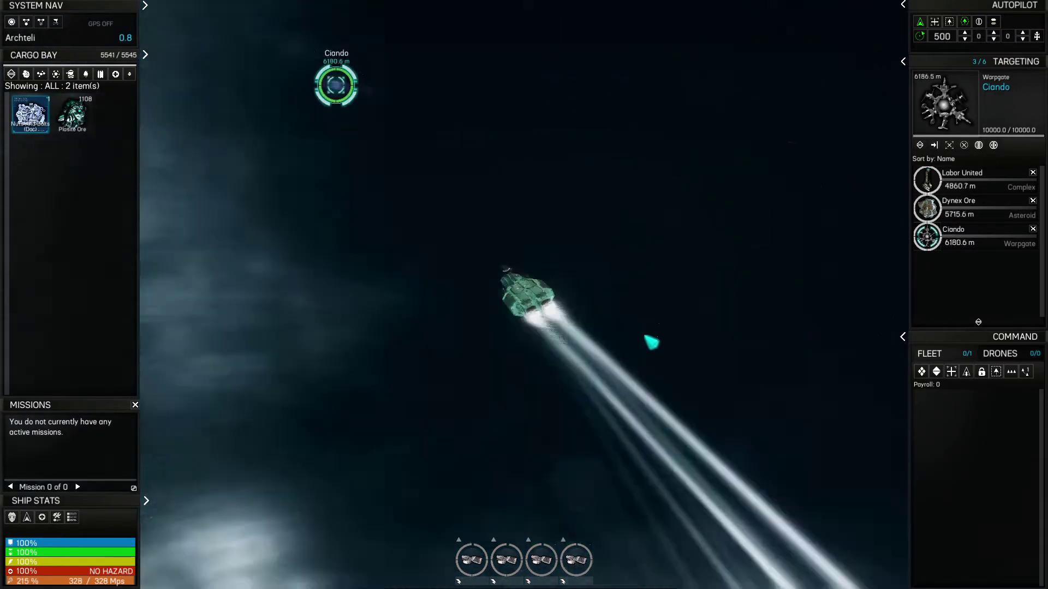
scroll(721, 361, down, 3)
scroll(738, 367, down, 3)
scroll(737, 367, down, 2)
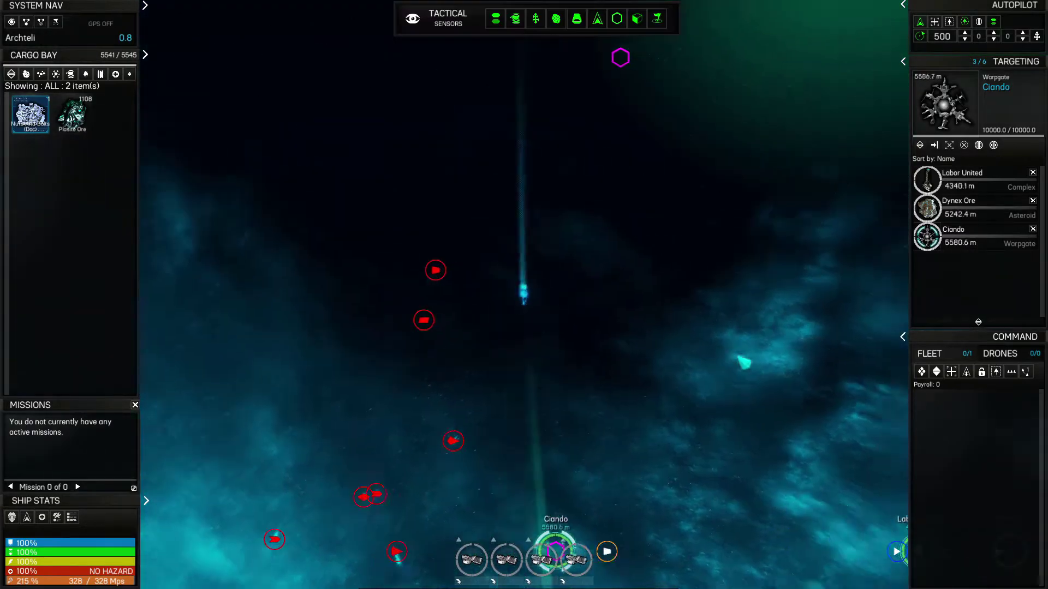
scroll(745, 358, up, 3)
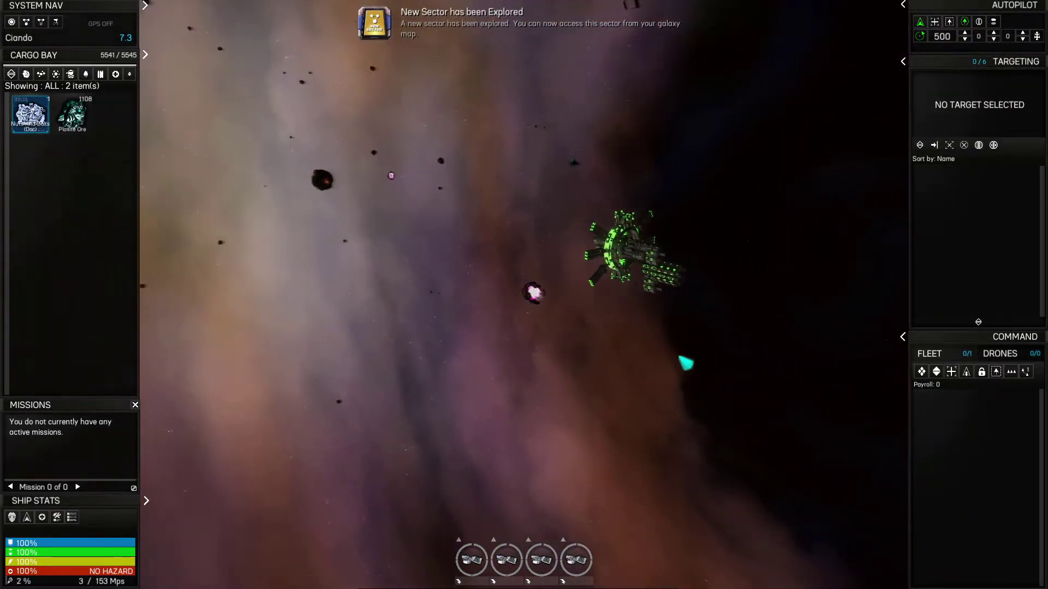
- Target the nearby objects and make Imperium Bank the active target for docking
click(641, 273)
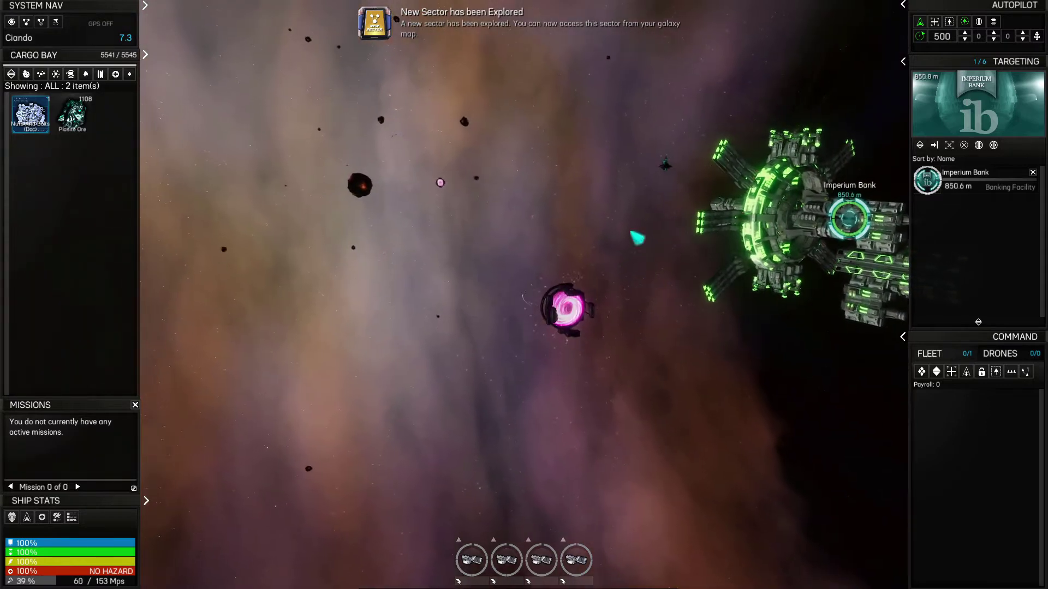
click(669, 168)
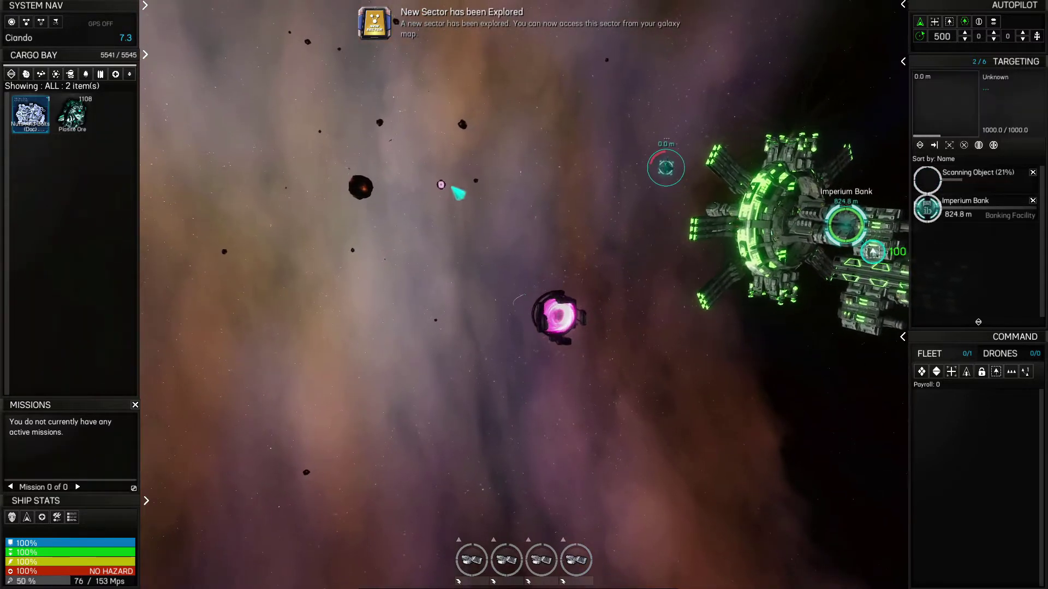
click(437, 186)
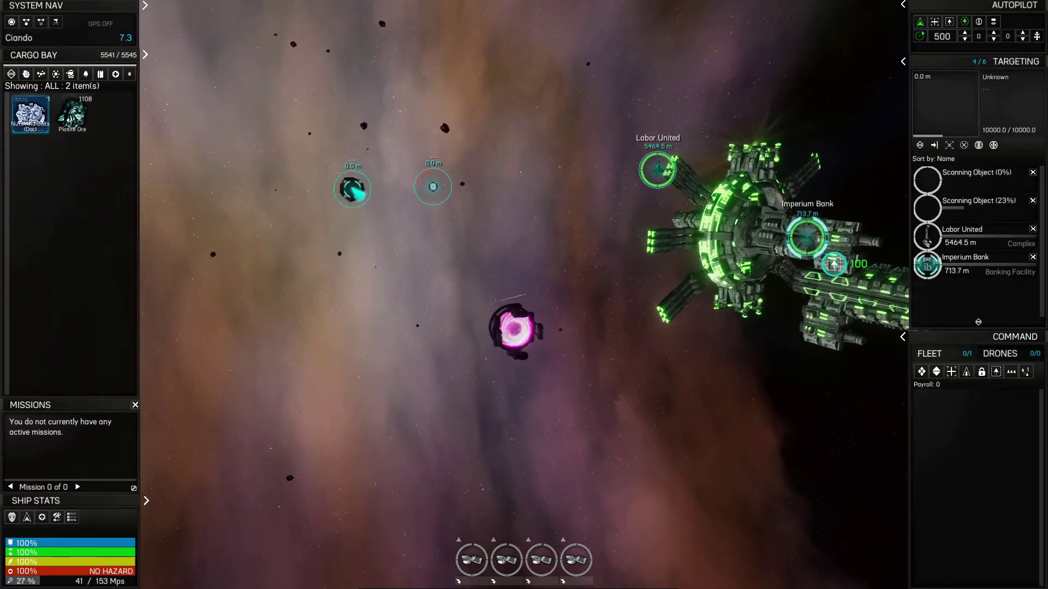
click(966, 264)
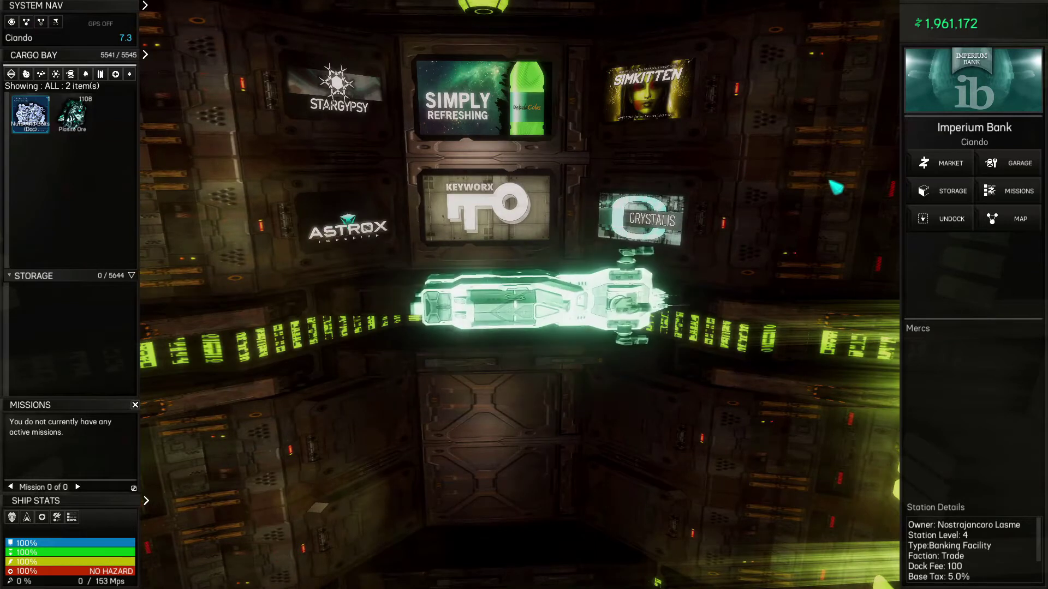
- Sell the cargo's Plasite Ore on the station market
click(966, 168)
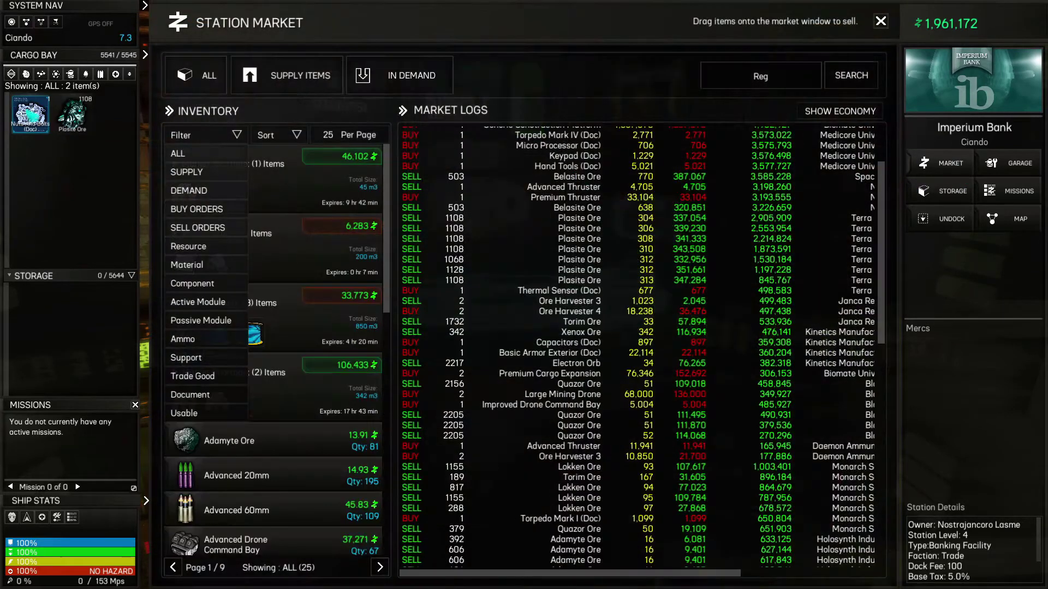
click(197, 121)
drag(72, 115, 729, 277)
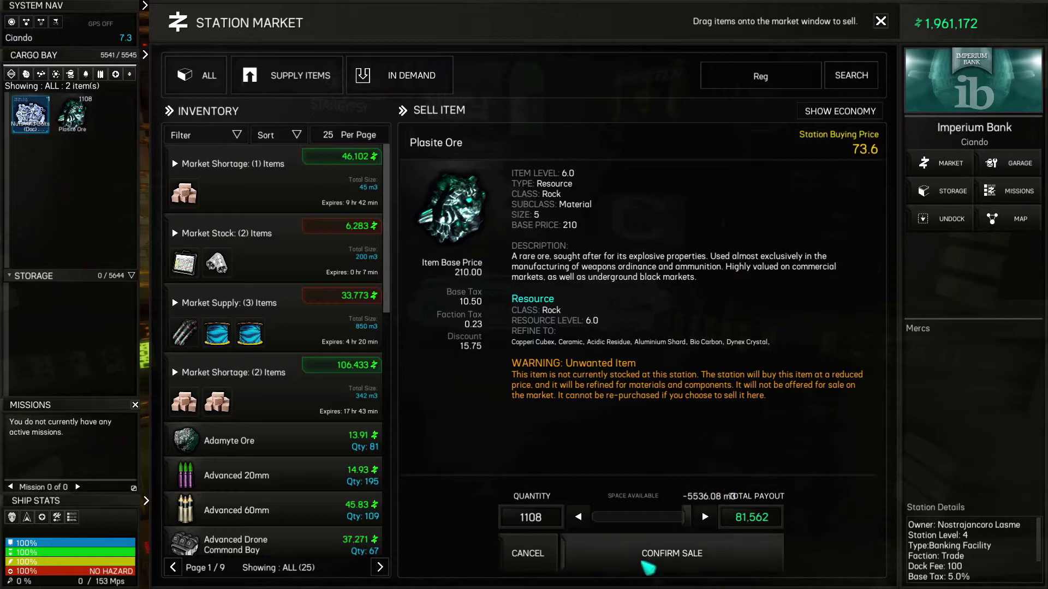
click(648, 566)
scroll(866, 160, down, 3)
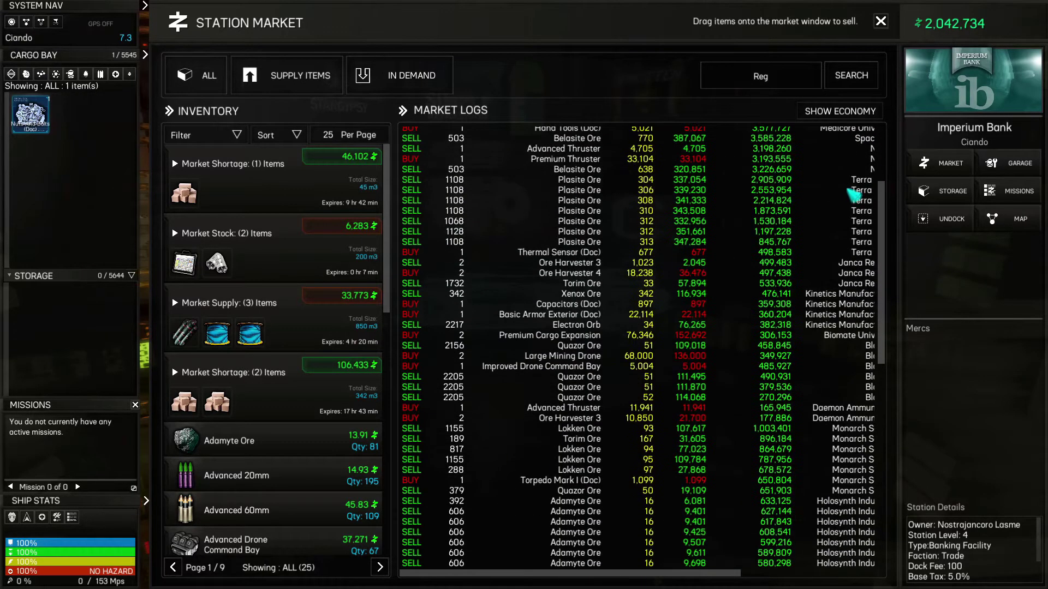
scroll(852, 195, down, 3)
scroll(382, 328, down, 3)
scroll(392, 314, down, 3)
scroll(392, 313, down, 1)
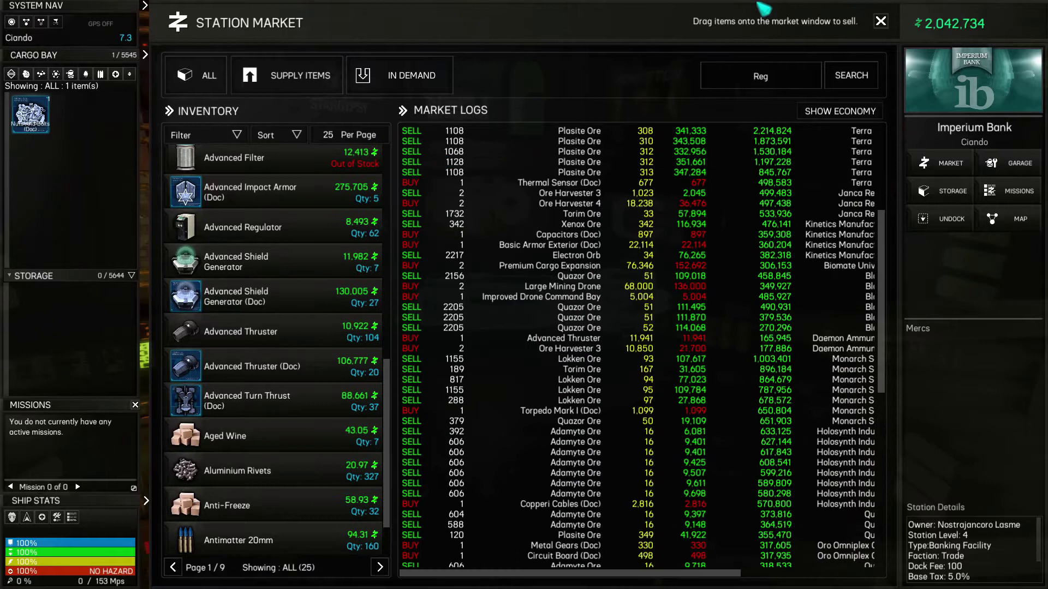
- Search 'Reg' and buy all 313 Regulators
click(849, 75)
click(307, 243)
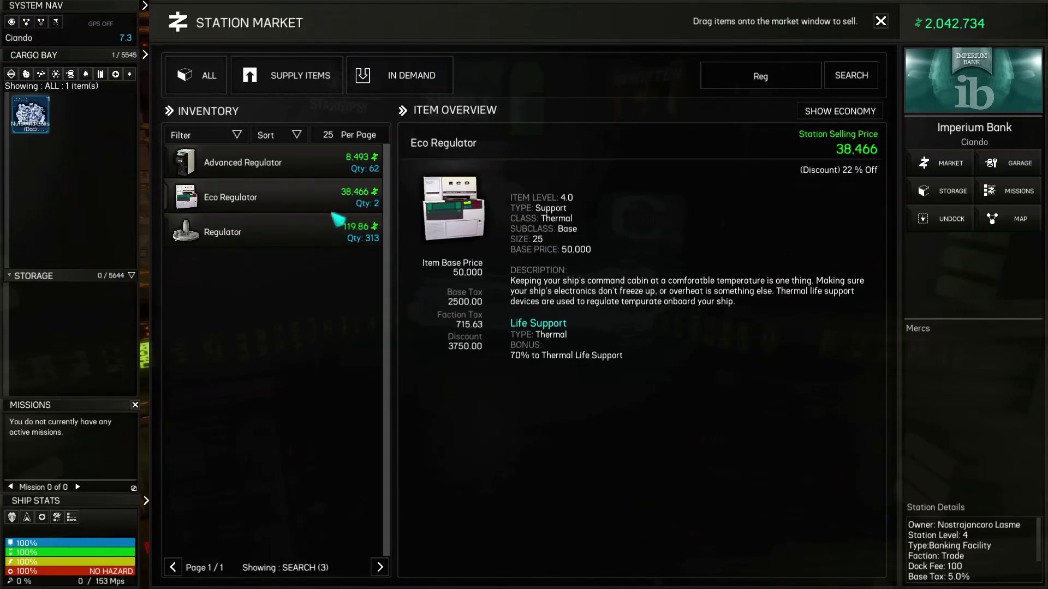
click(308, 239)
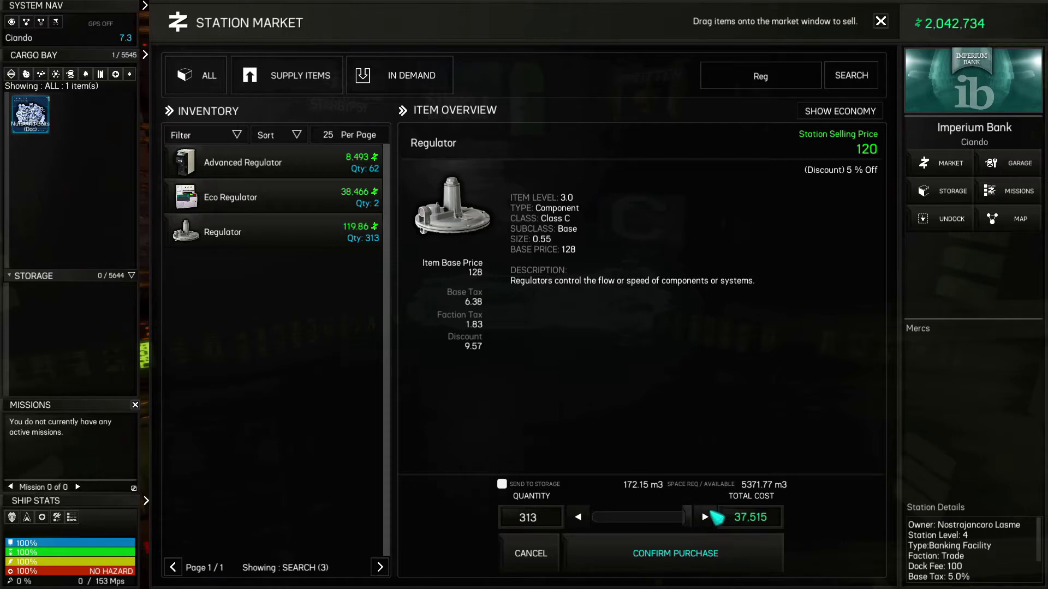
click(676, 560)
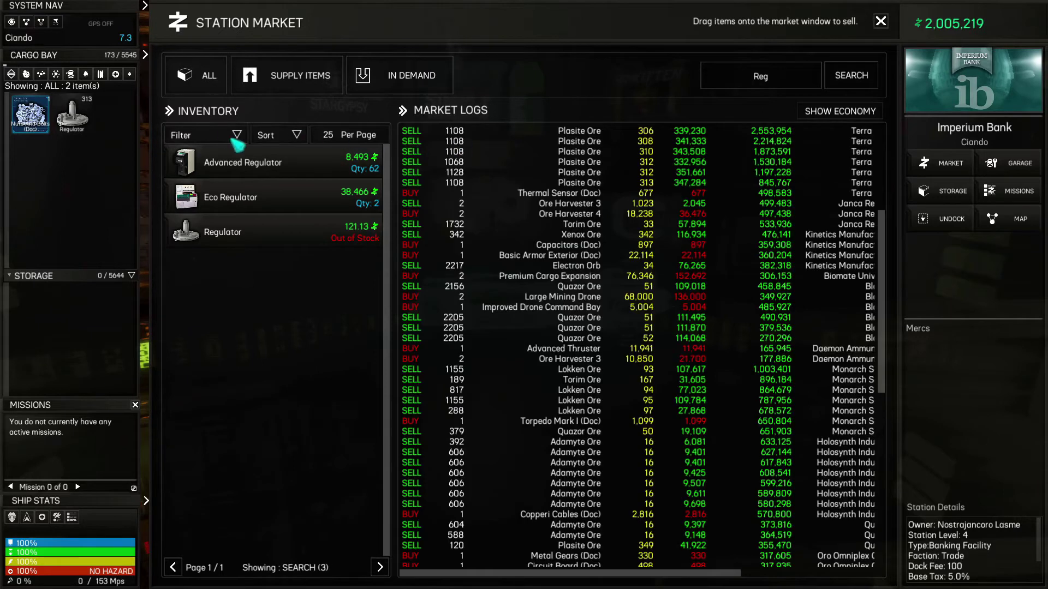
- Filter the market to Document listings and browse both pages
click(233, 139)
click(223, 396)
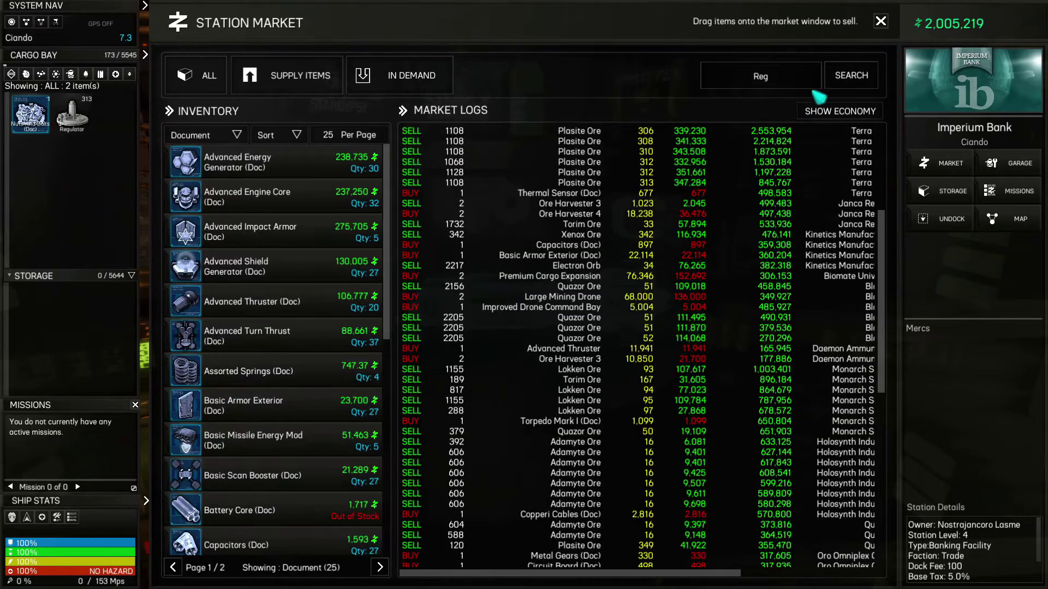
scroll(246, 234, down, 2)
scroll(316, 239, down, 3)
scroll(316, 239, down, 1)
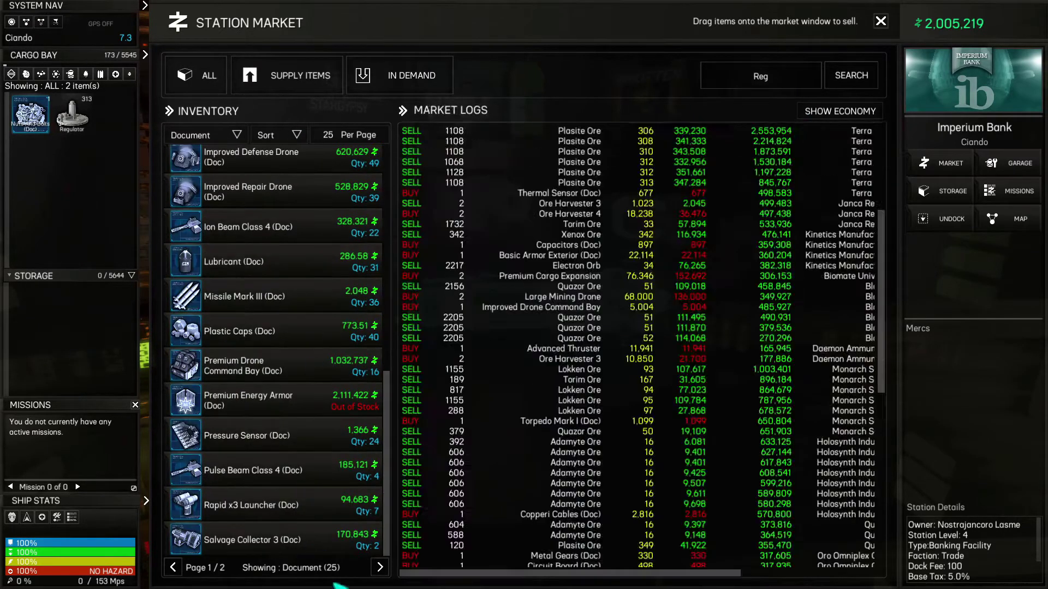
click(379, 567)
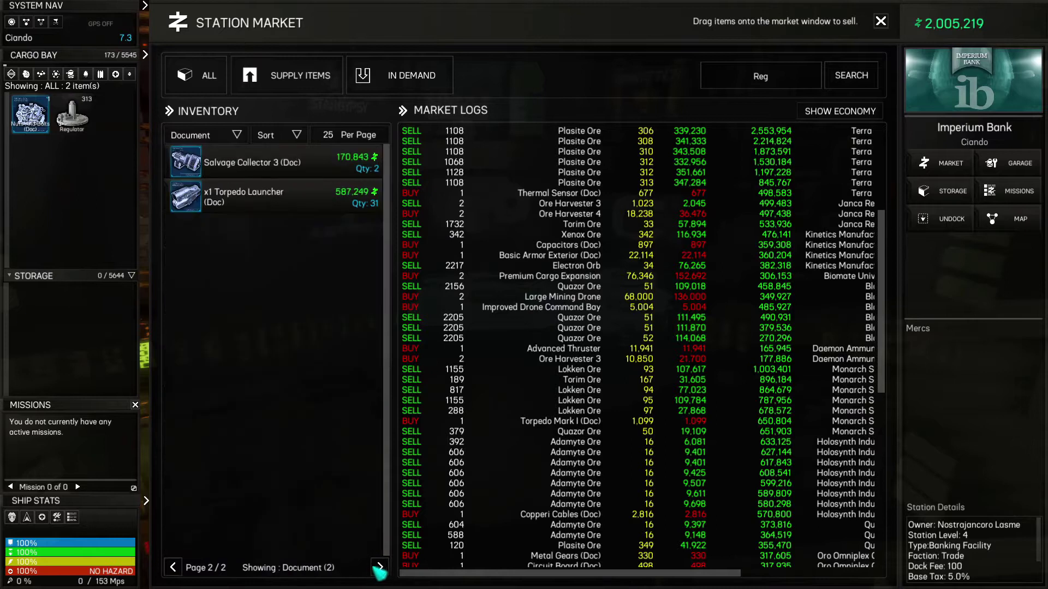
click(174, 566)
mouse_move(246, 196)
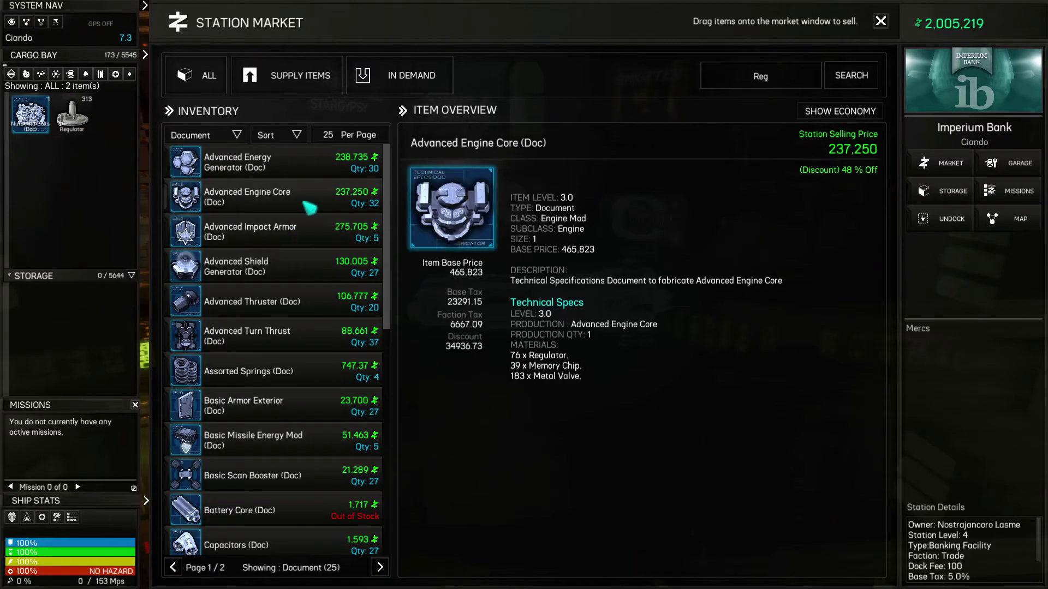
scroll(318, 190, down, 1)
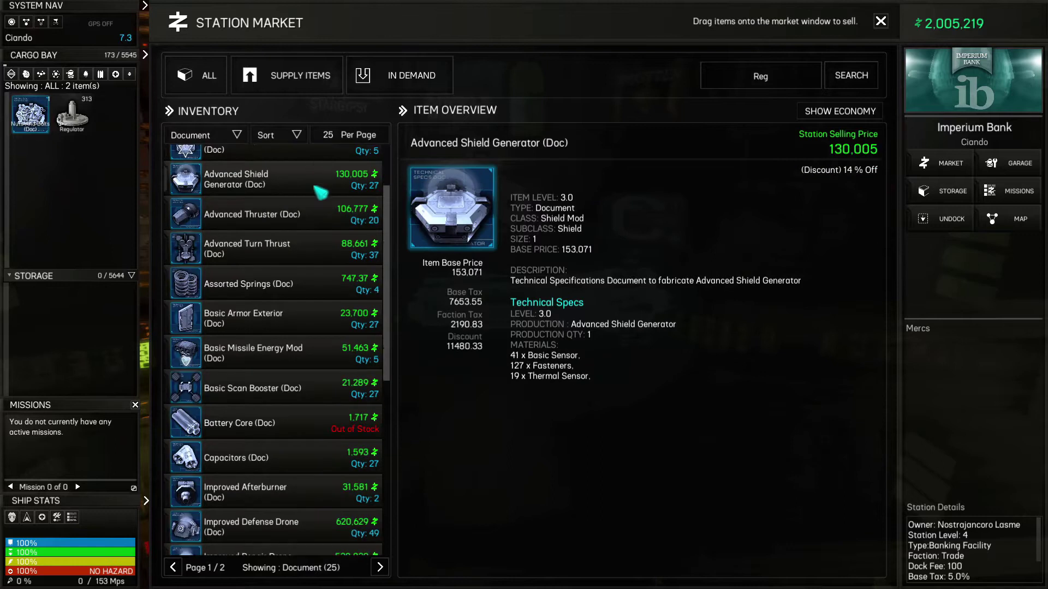
scroll(319, 190, down, 1)
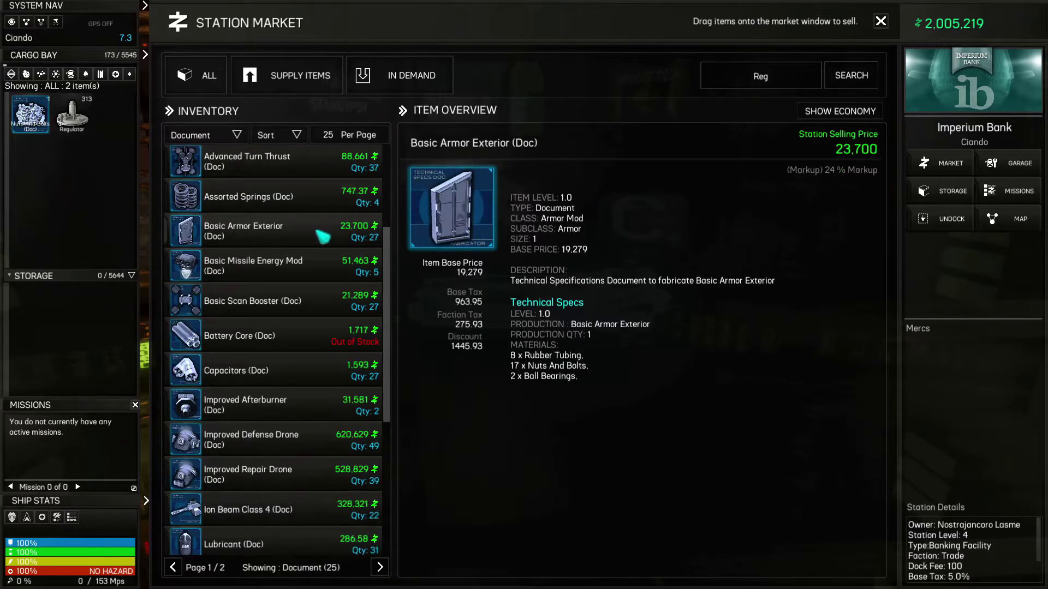
scroll(322, 234, down, 1)
scroll(324, 262, down, 1)
scroll(326, 271, down, 1)
scroll(324, 275, down, 1)
scroll(319, 283, down, 1)
scroll(315, 291, down, 1)
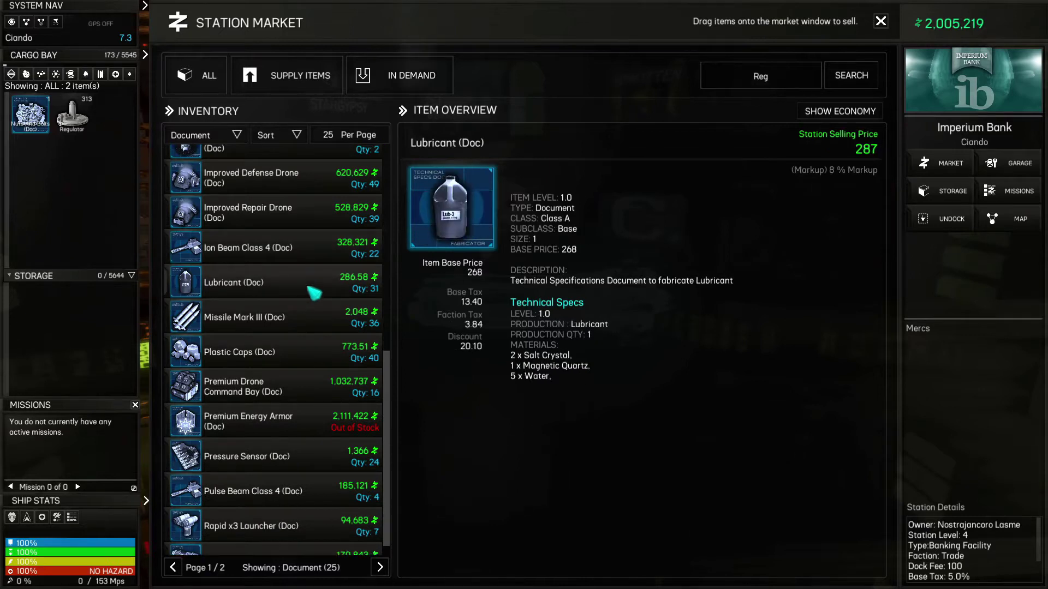
scroll(314, 292, down, 1)
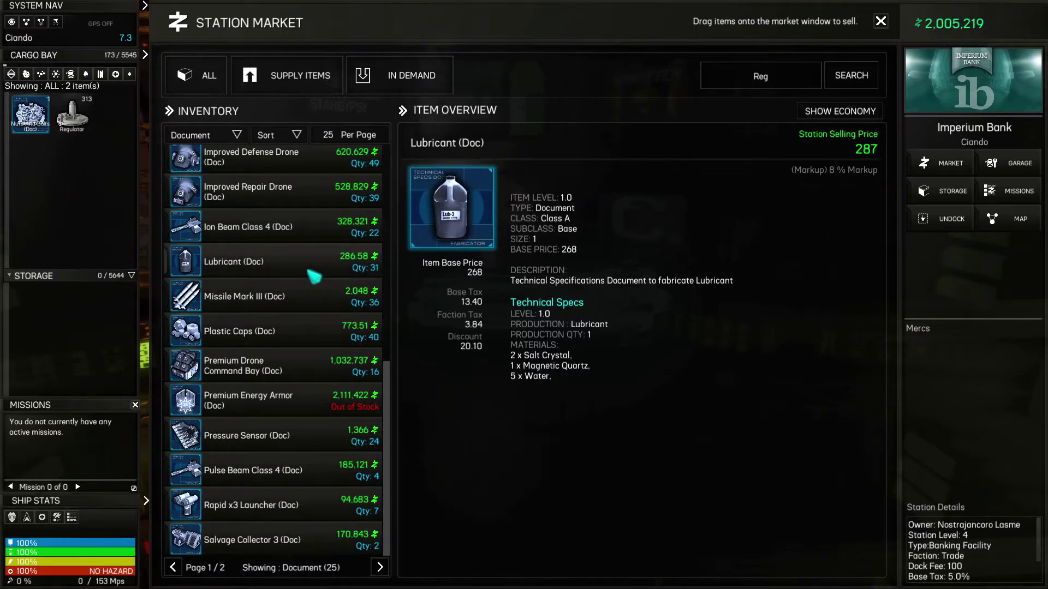
- Buy one Lubricant (Doc) and one Pressure Sensor (Doc)
click(314, 276)
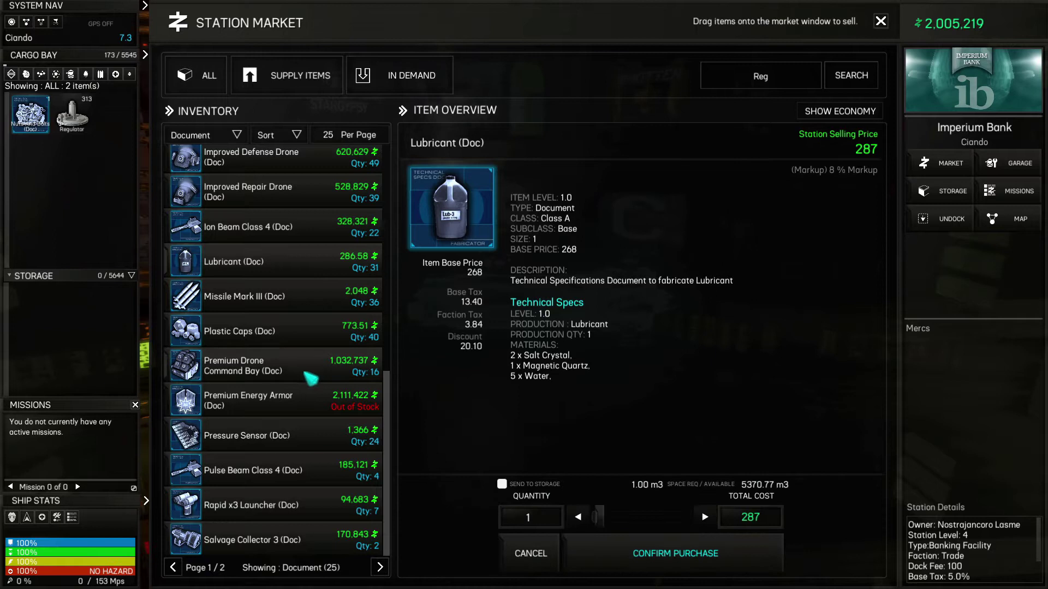
click(721, 564)
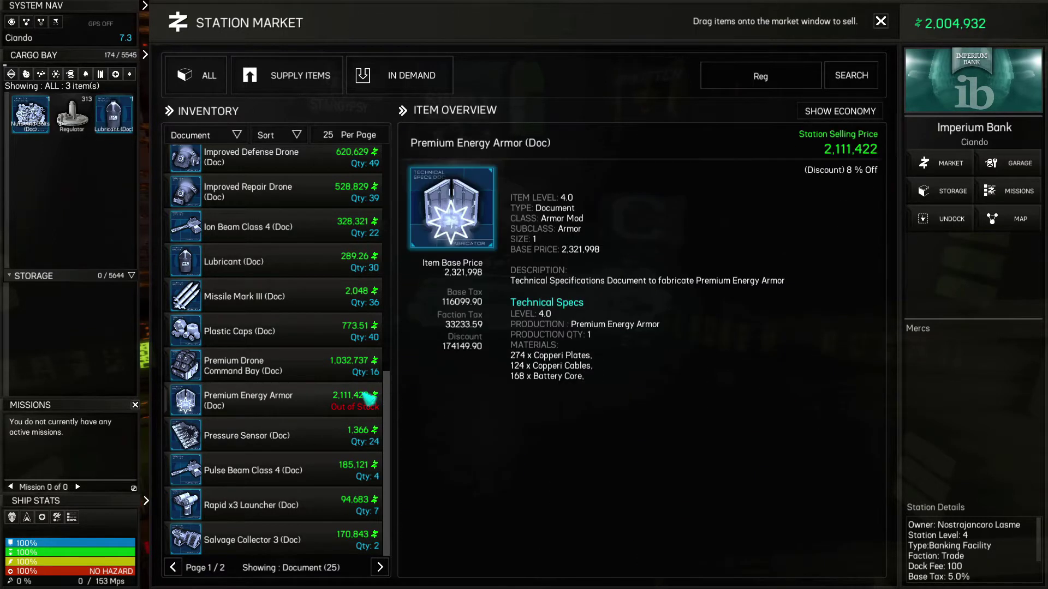
click(330, 449)
click(673, 565)
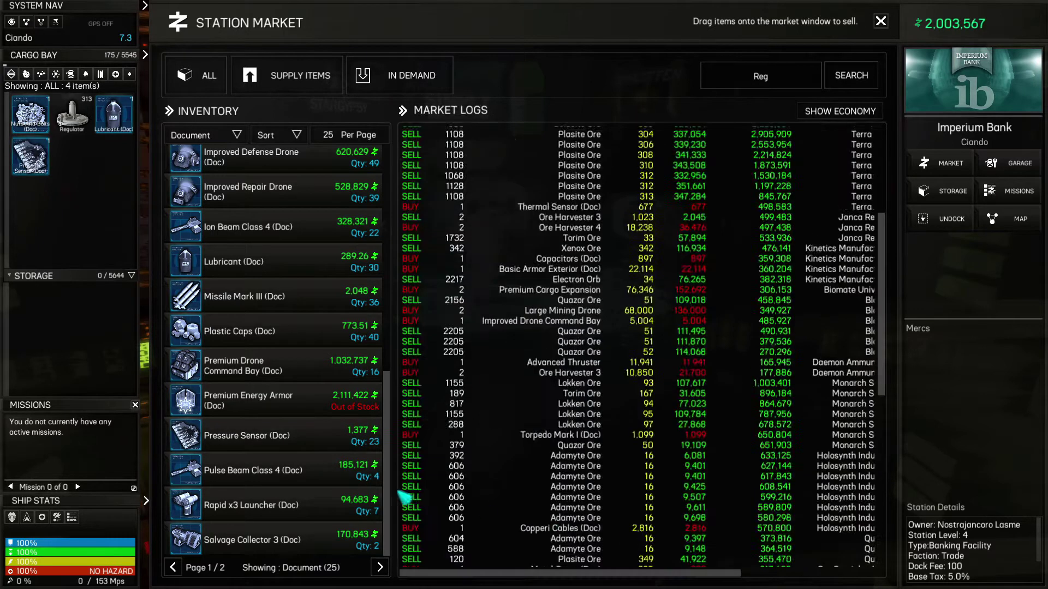
click(380, 568)
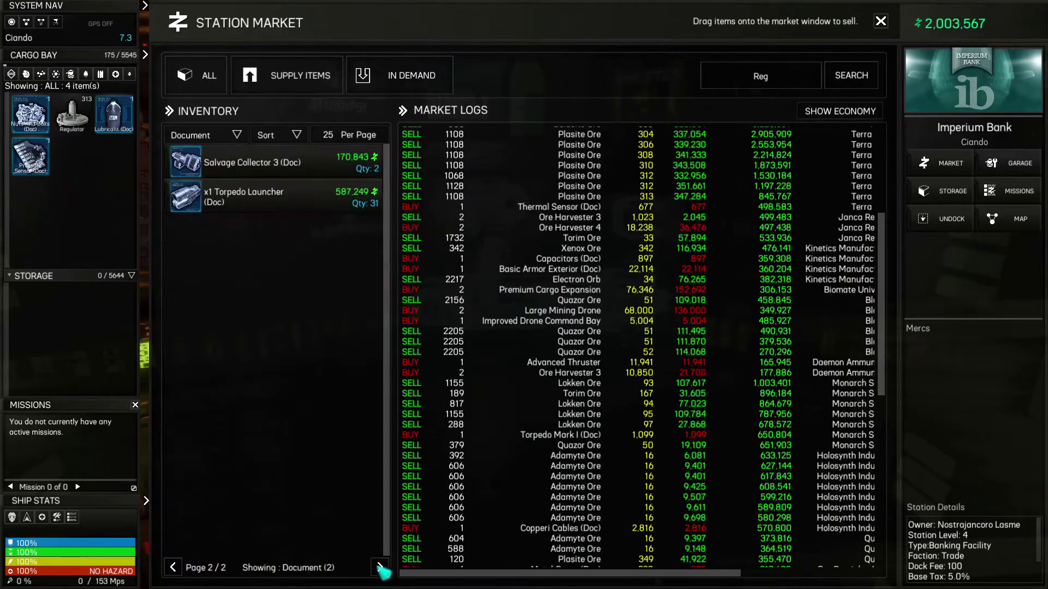
click(237, 136)
- Browse Active Modules, then filter to Passive Modules and inspect Improved Mass Reduction
click(236, 302)
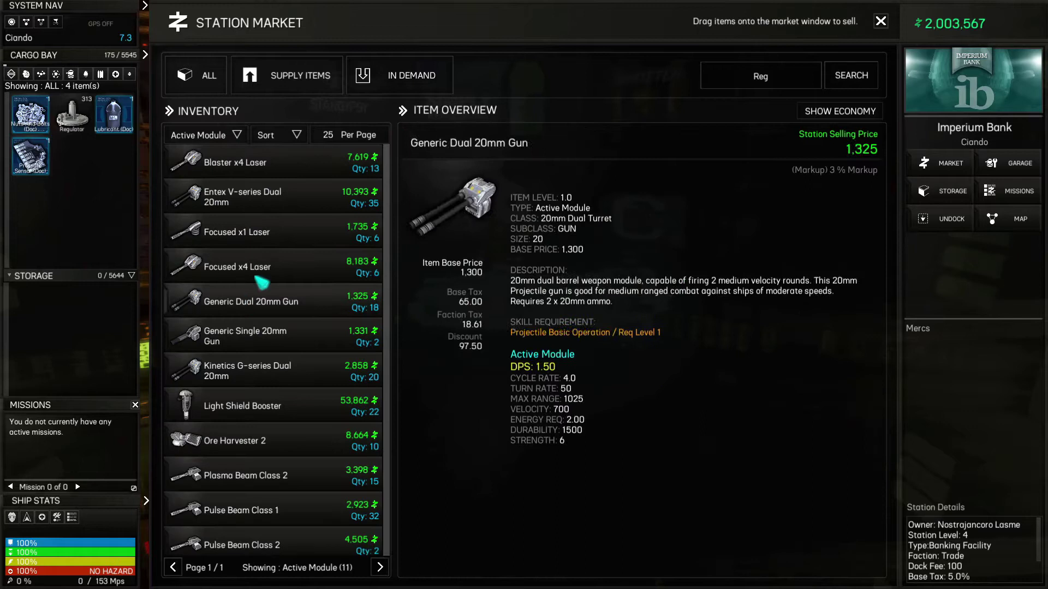
scroll(348, 225, down, 1)
scroll(349, 225, down, 3)
scroll(344, 235, up, 4)
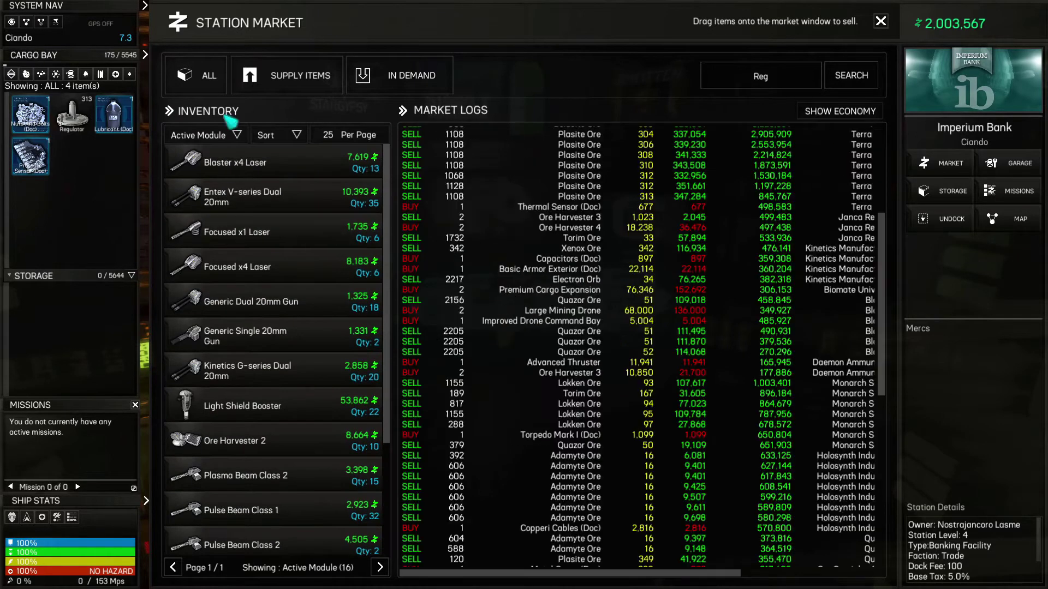
click(229, 137)
click(234, 322)
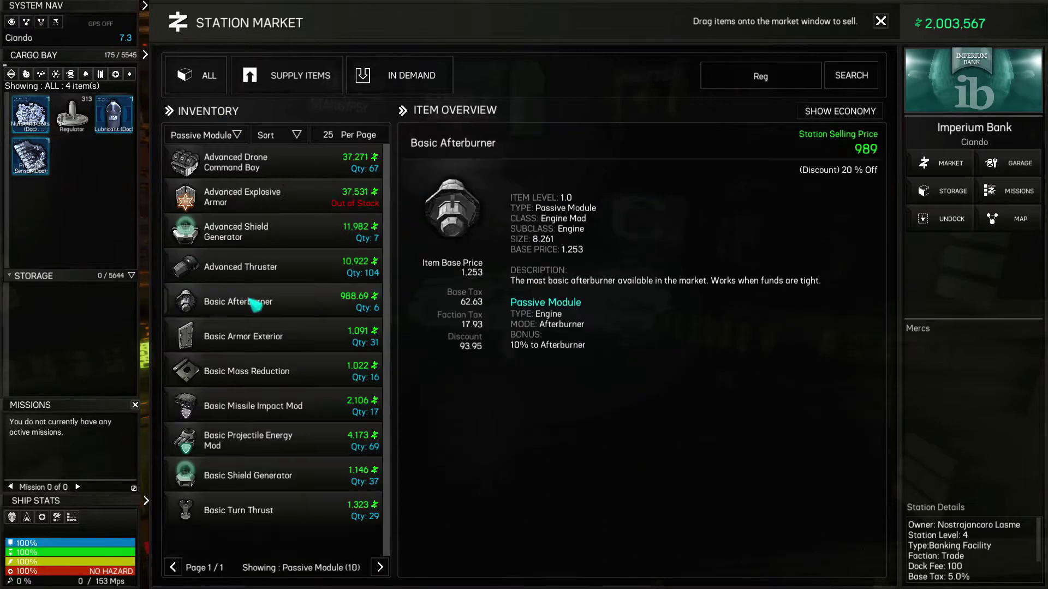
scroll(327, 176, down, 1)
scroll(331, 190, down, 1)
scroll(331, 190, down, 1)
scroll(331, 191, down, 1)
scroll(344, 233, down, 1)
scroll(346, 209, down, 1)
scroll(346, 209, down, 1)
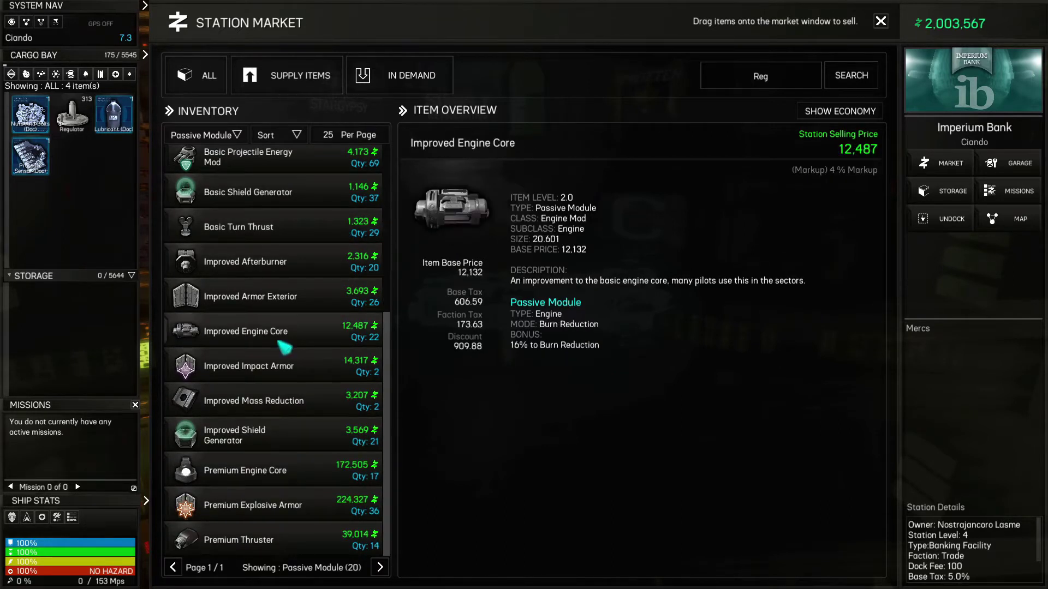
click(281, 408)
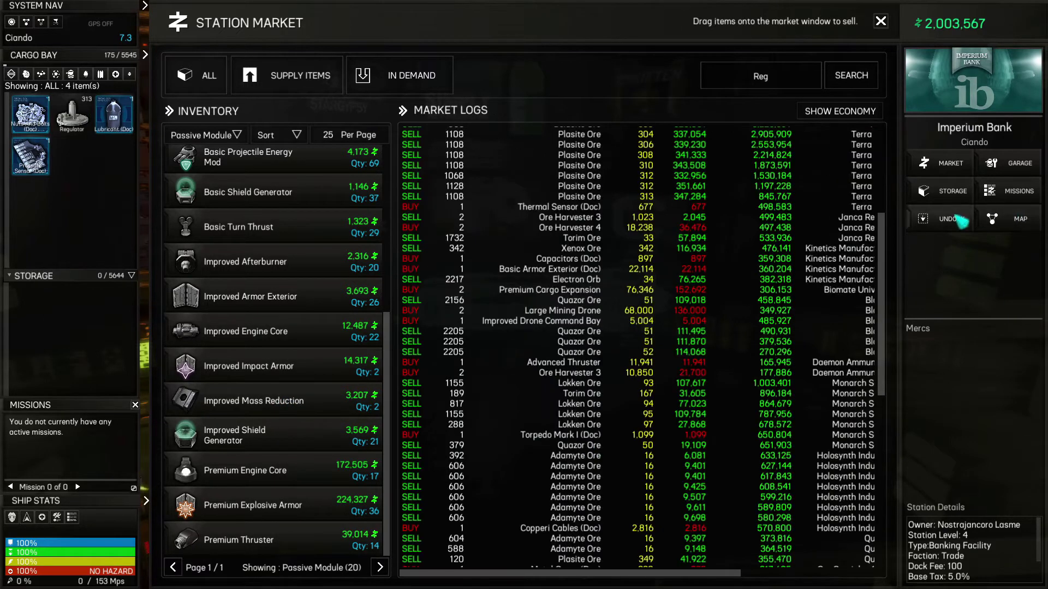
- Target Belasite Ore and steer at full throttle through the Chimerandi warpgate
click(1015, 220)
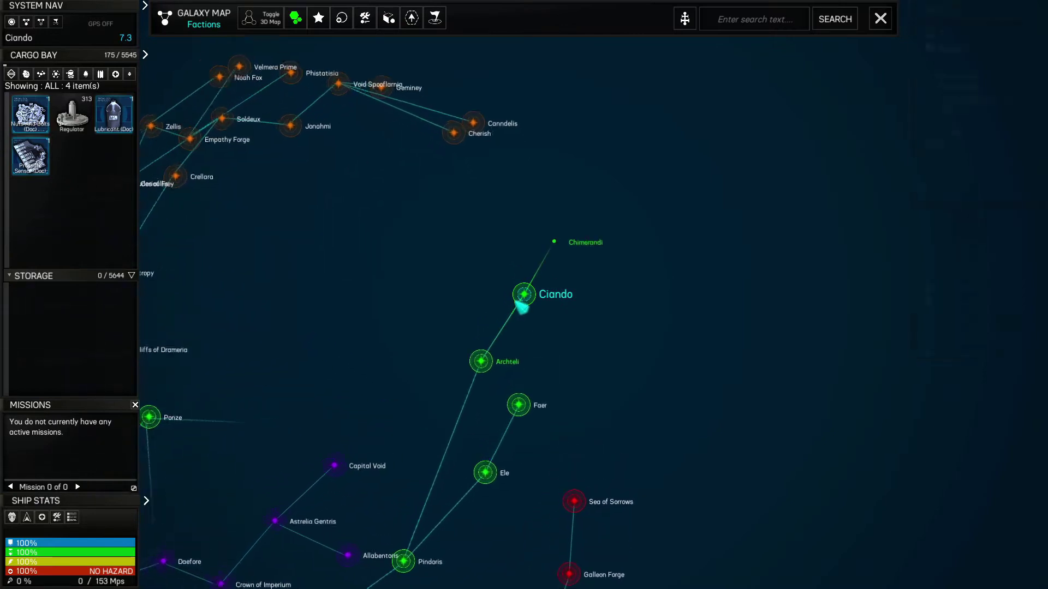
click(880, 19)
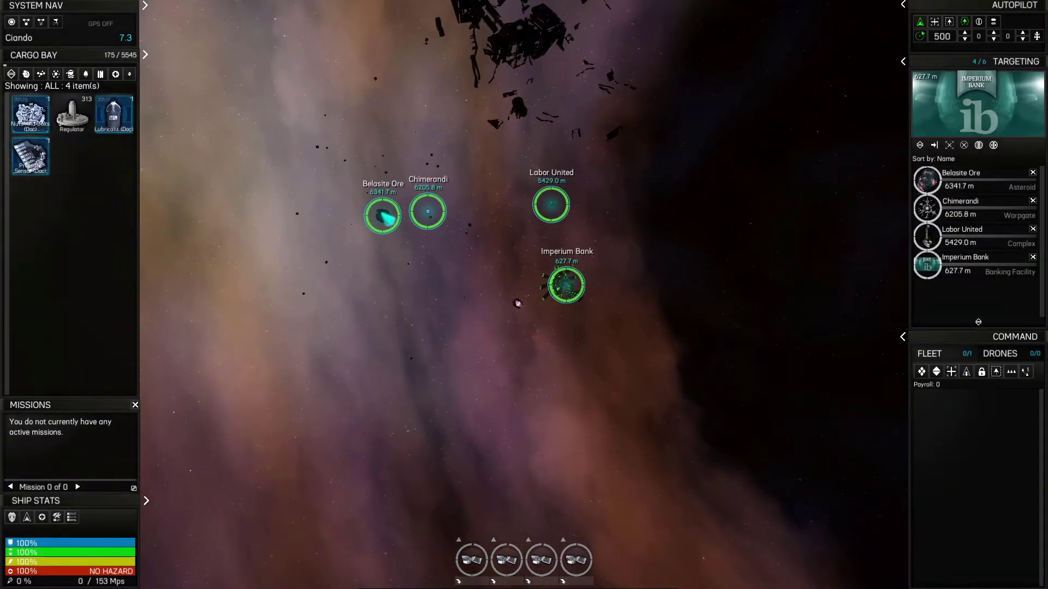
click(381, 216)
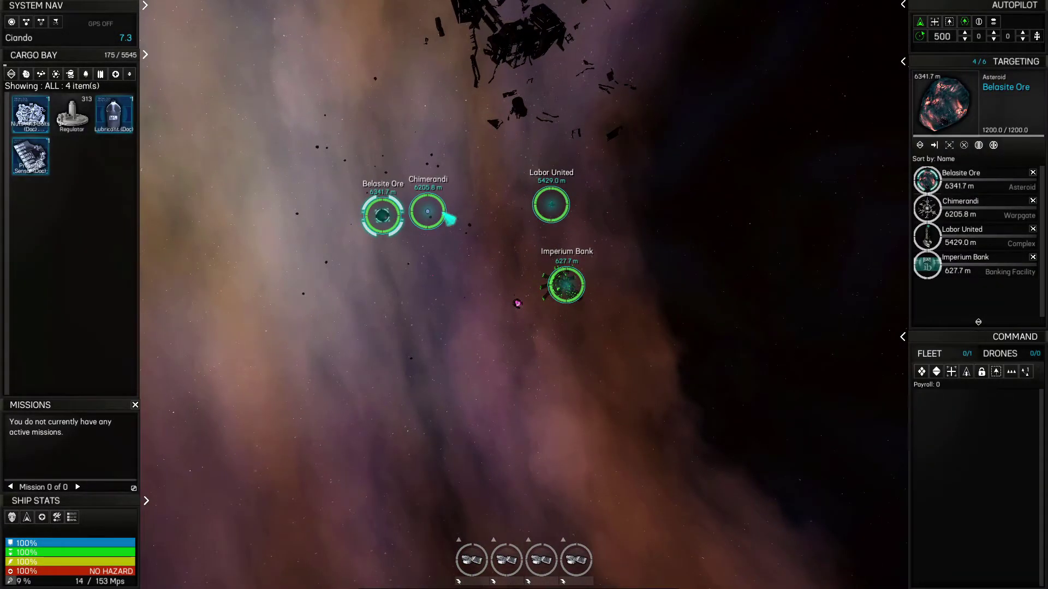
scroll(449, 219, up, 5)
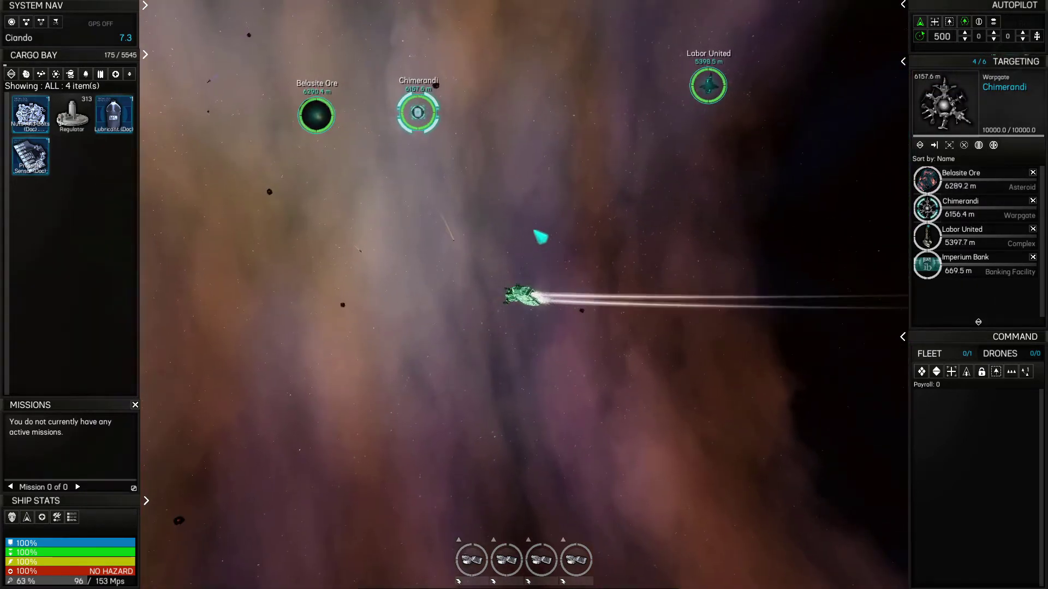
drag(541, 237, 520, 252)
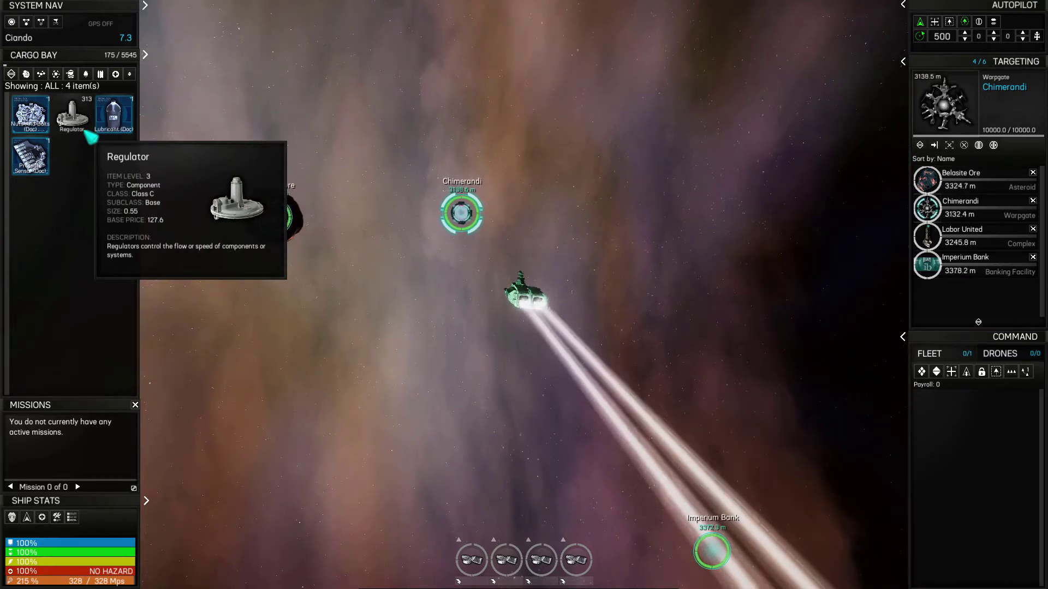
mouse_move(72, 114)
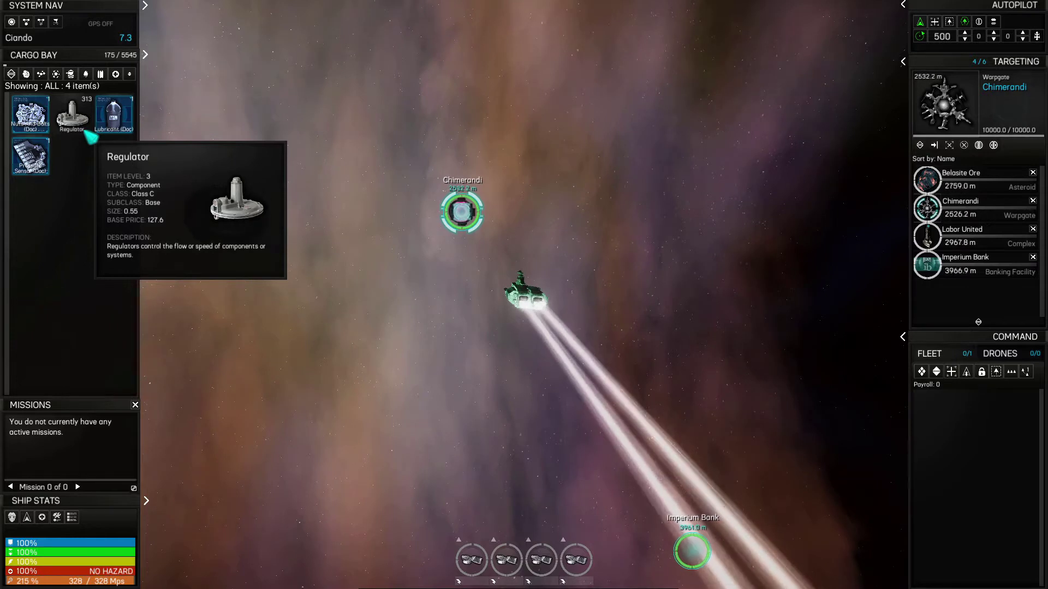
scroll(429, 381, up, 2)
scroll(249, 271, down, 5)
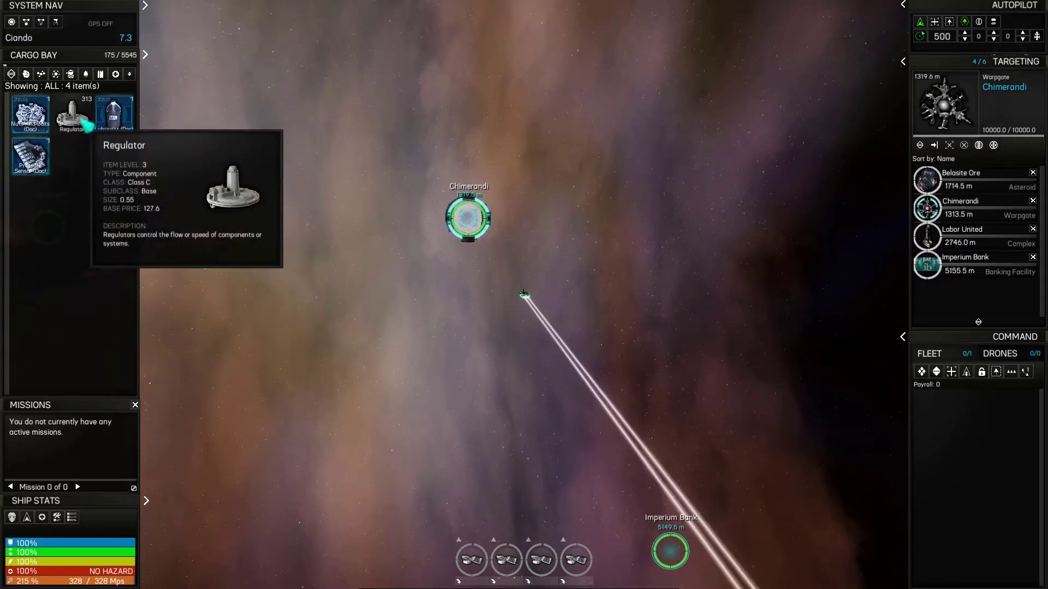
click(614, 248)
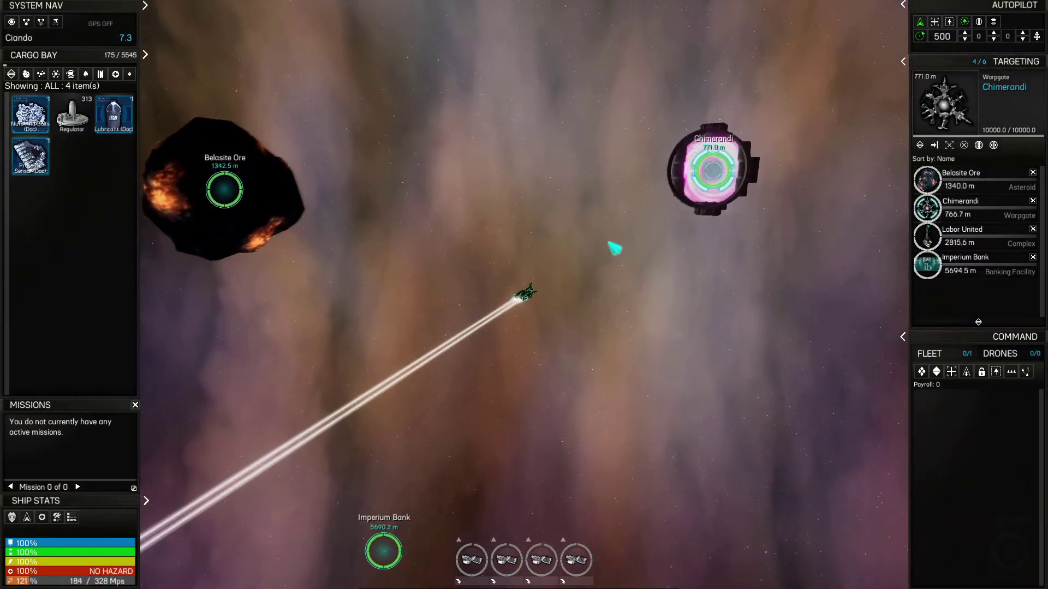
scroll(242, 205, up, 3)
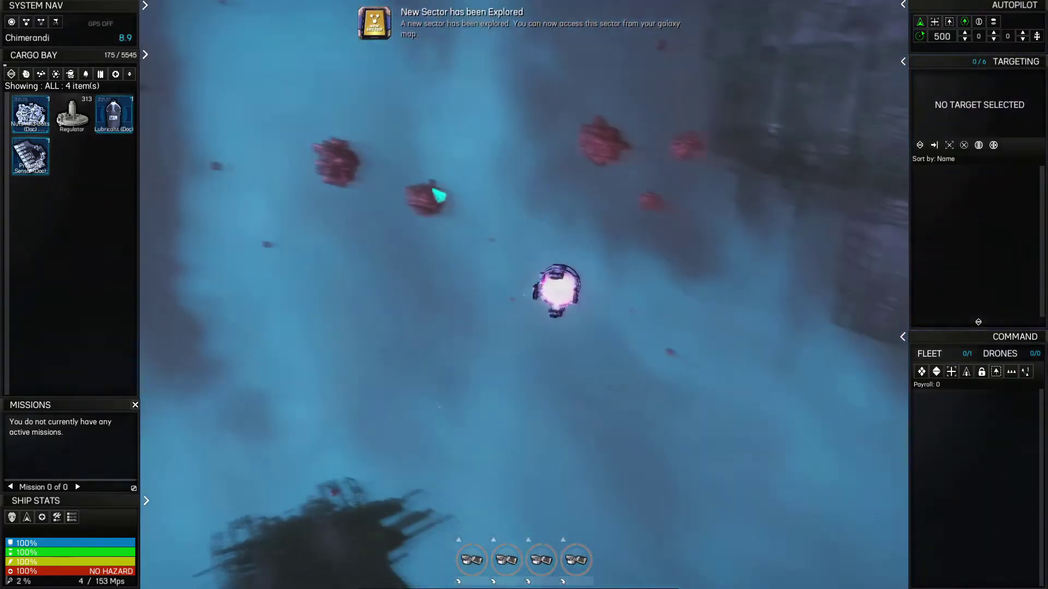
- Target the Zai Ore asteroid and raise the throttle five steps to close in
key(t)
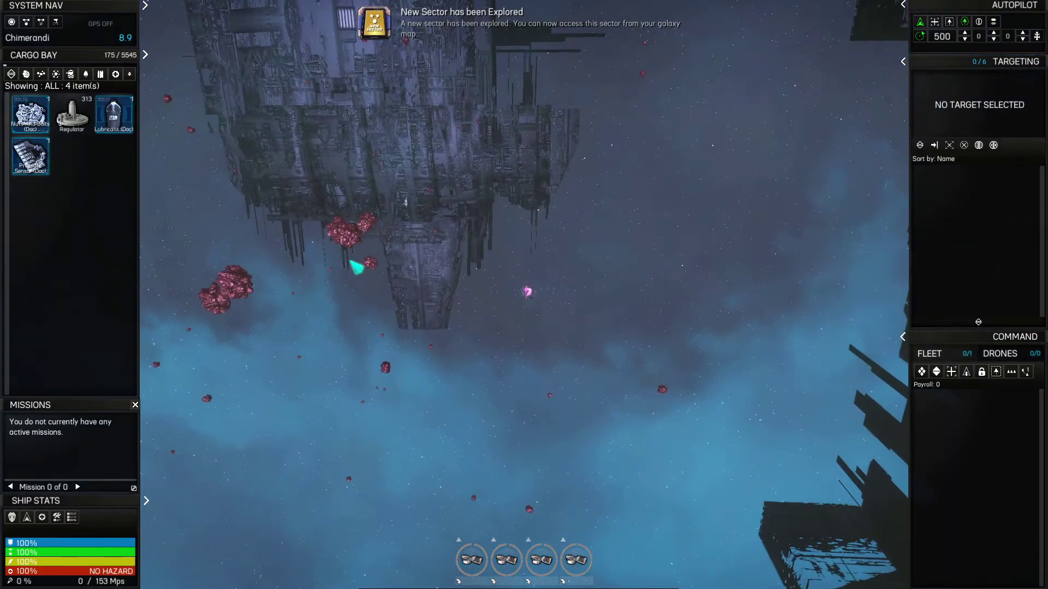
click(344, 245)
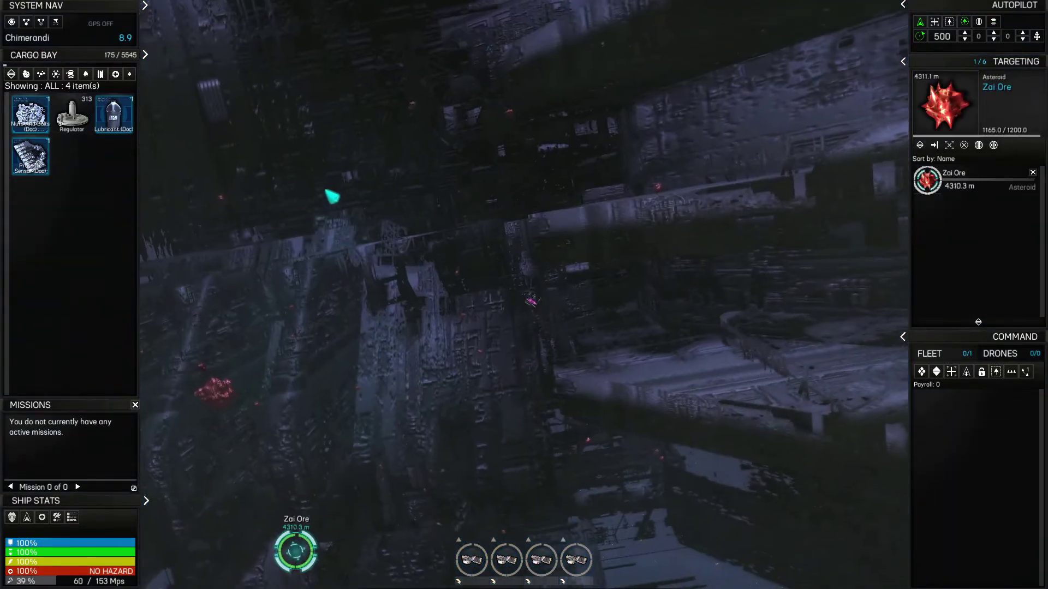
key(w)
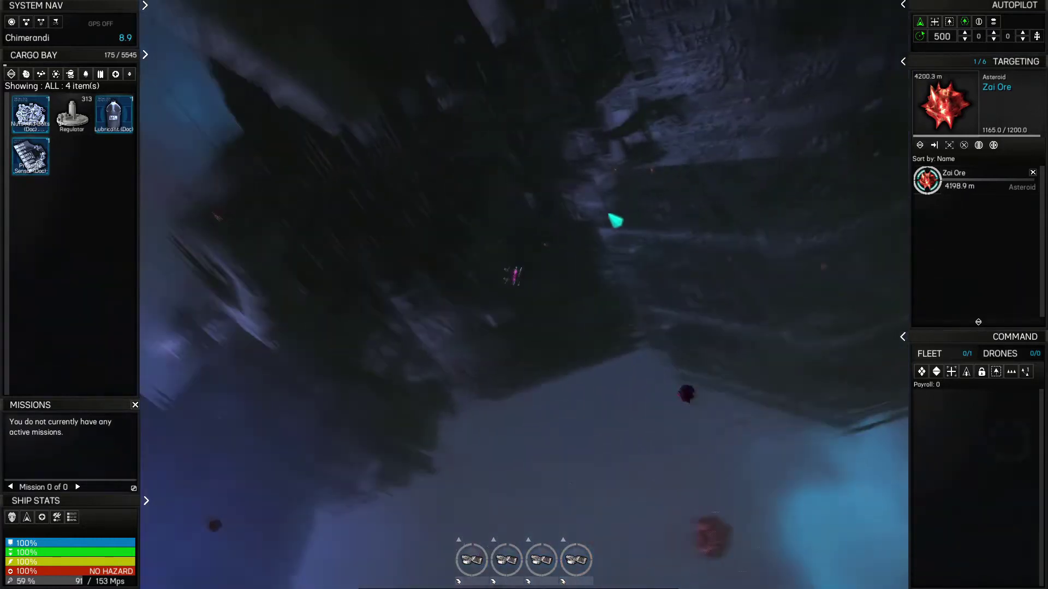
key(w)
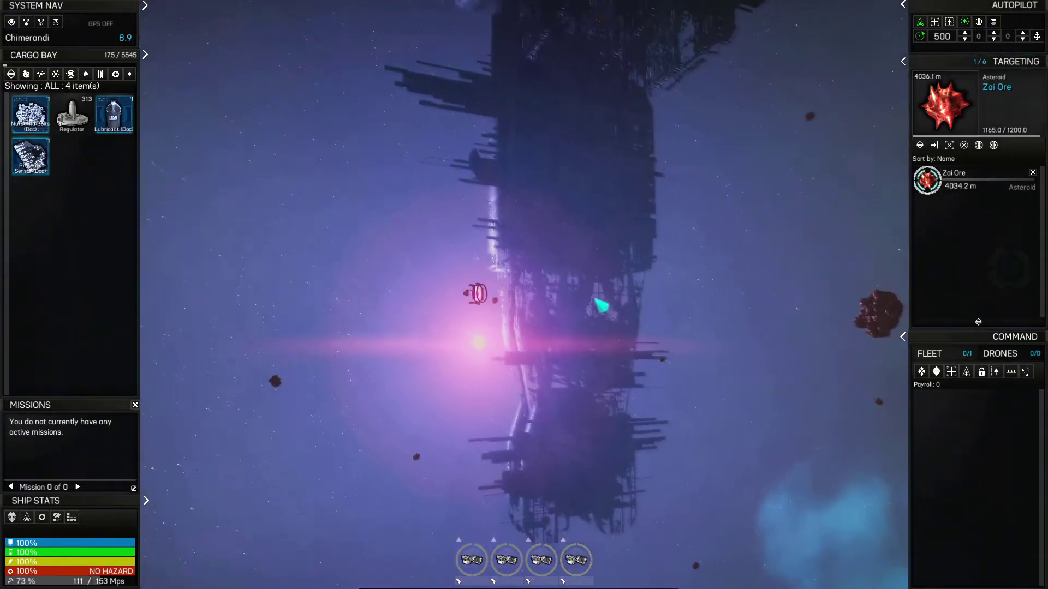
key(w)
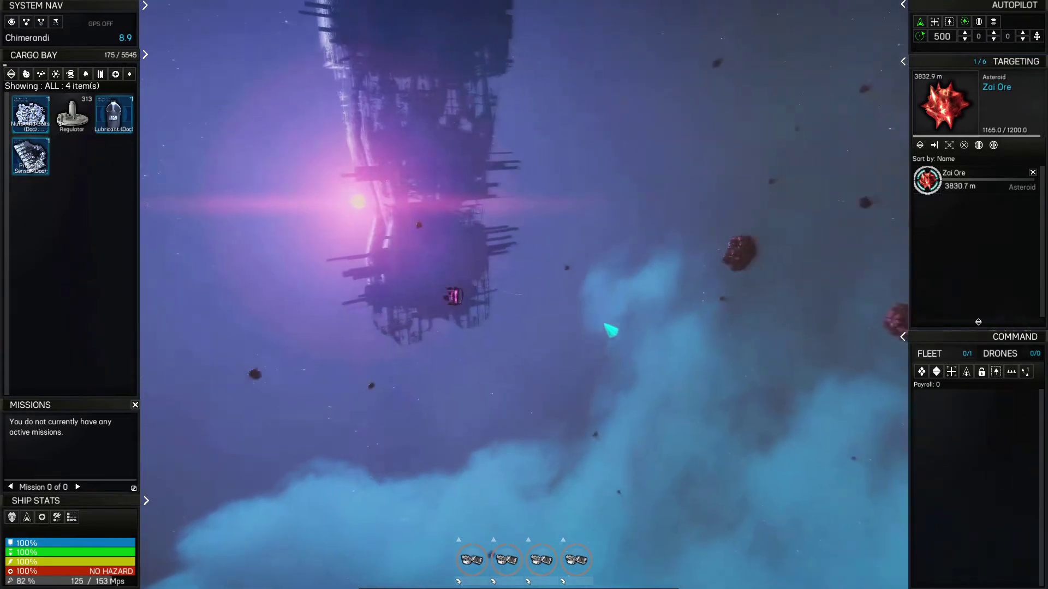
key(w)
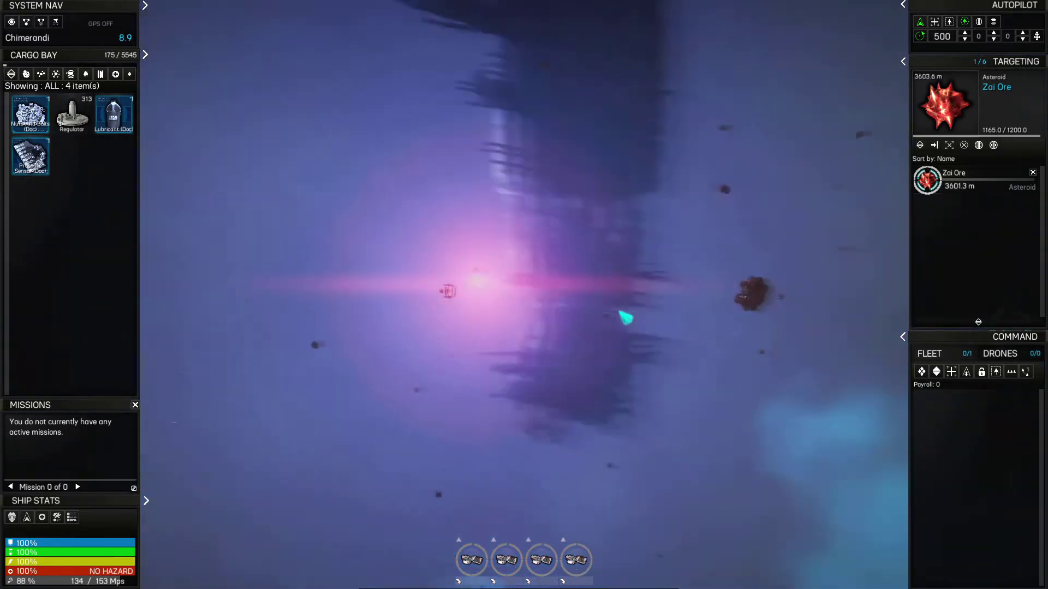
key(w)
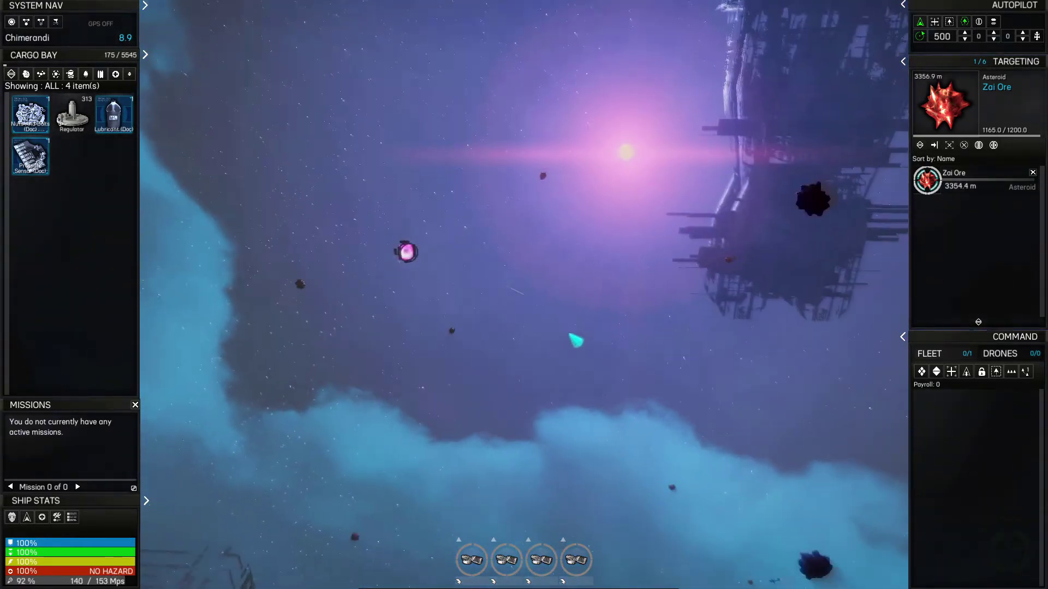
key(m)
key(m)
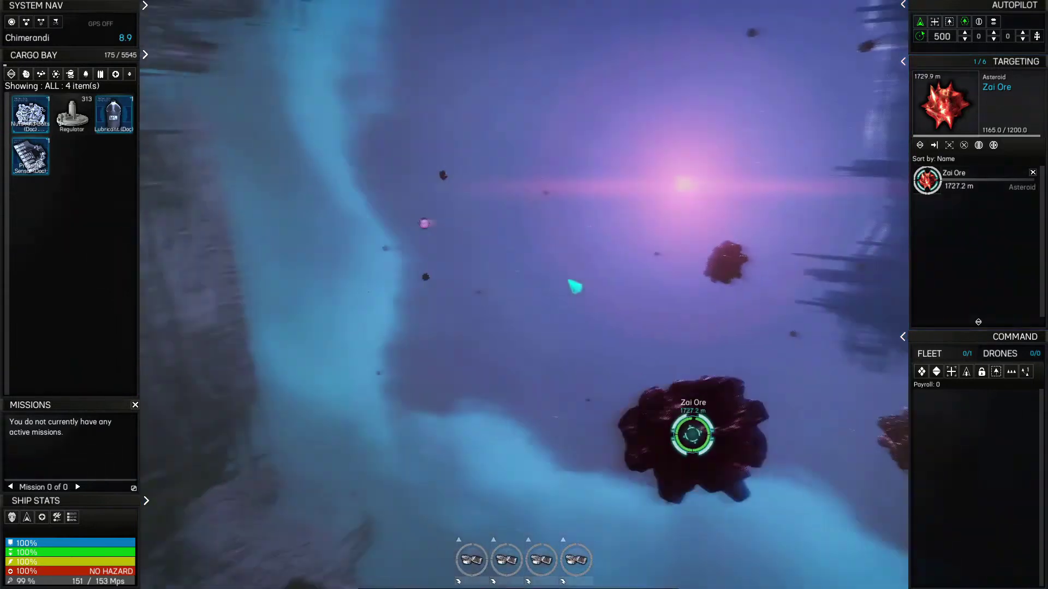
key(space)
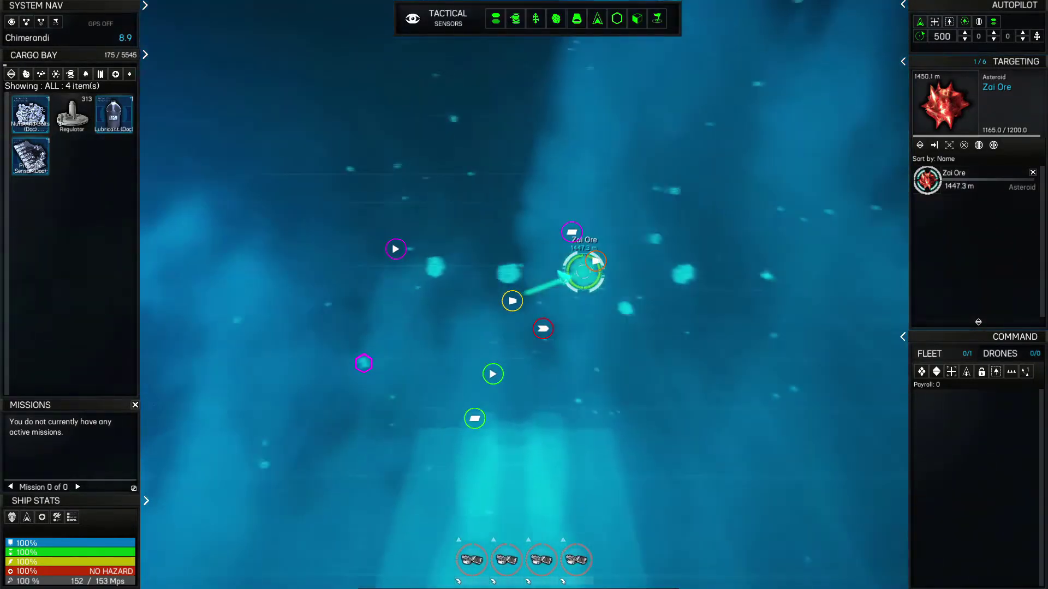
- Target the nearby star and steer toward the Zai Ore asteroid while mining
key(space)
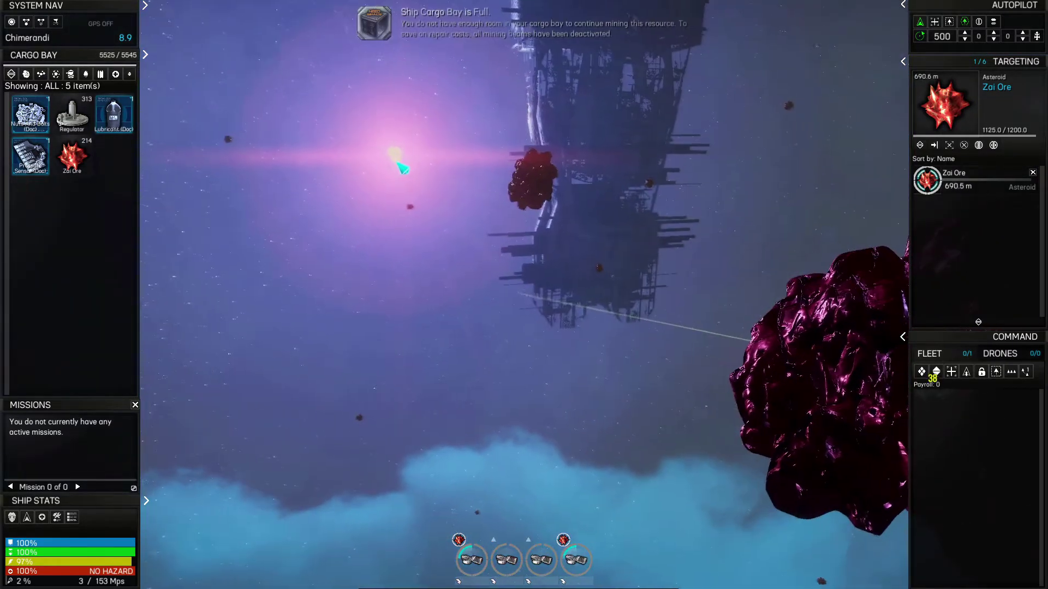
click(399, 164)
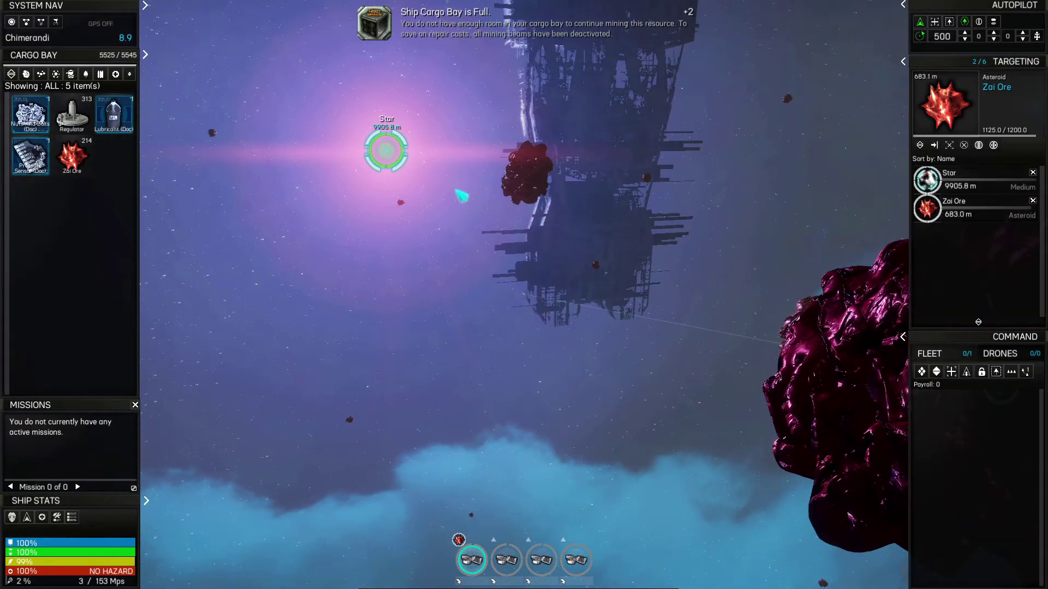
key(w)
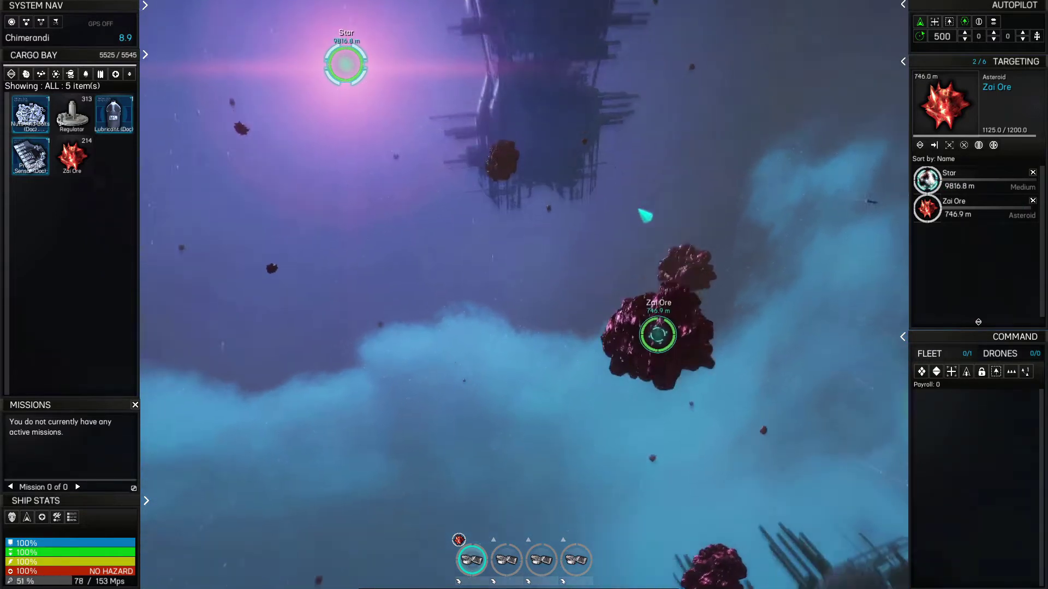
- Check the galaxy map and target the Ciando warpgate, about 2,570 m away
key(m)
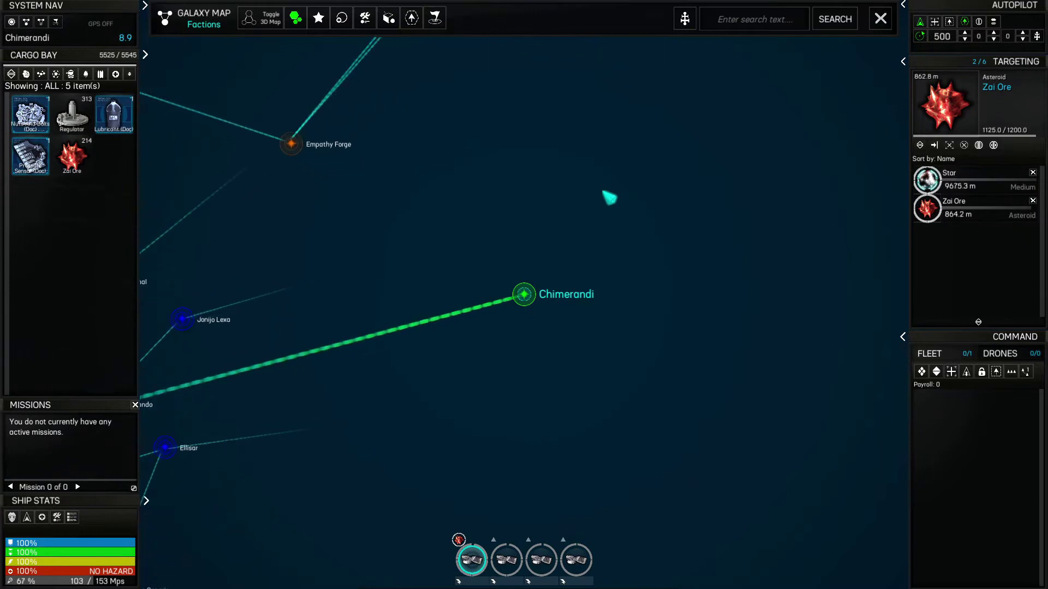
key(m)
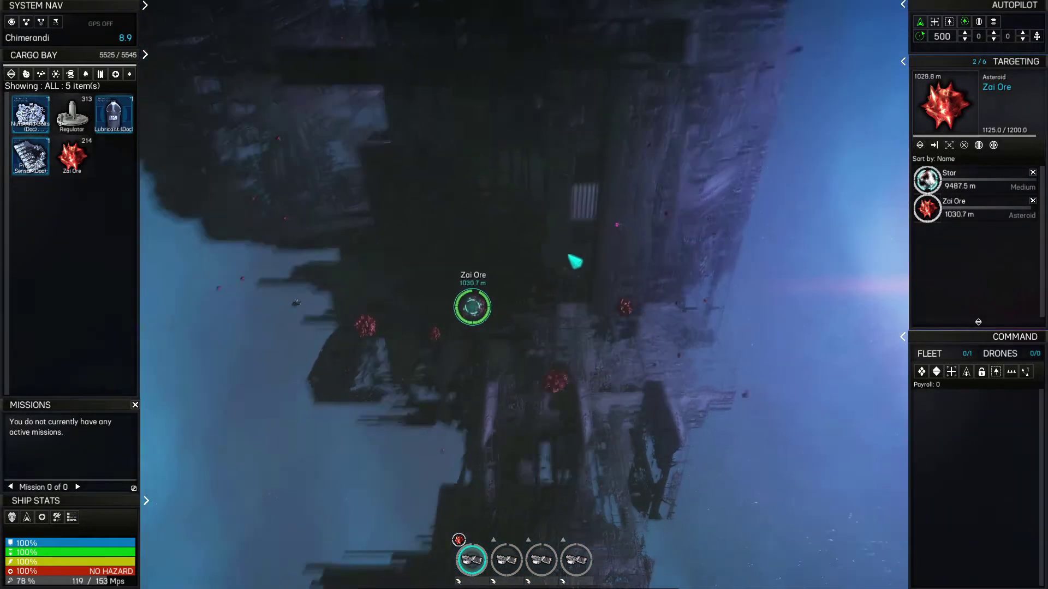
key(Tab)
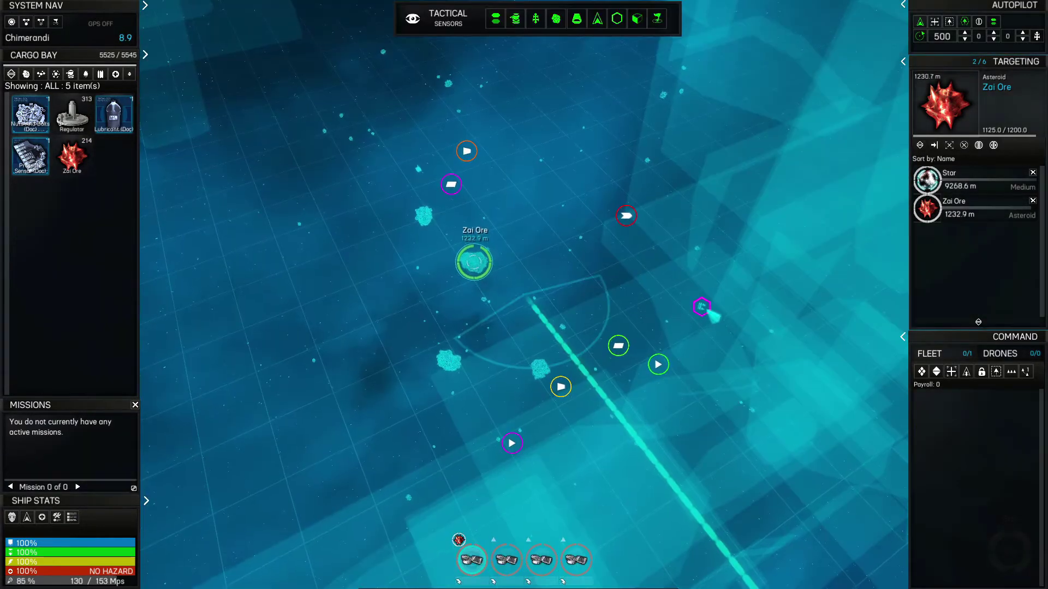
click(707, 311)
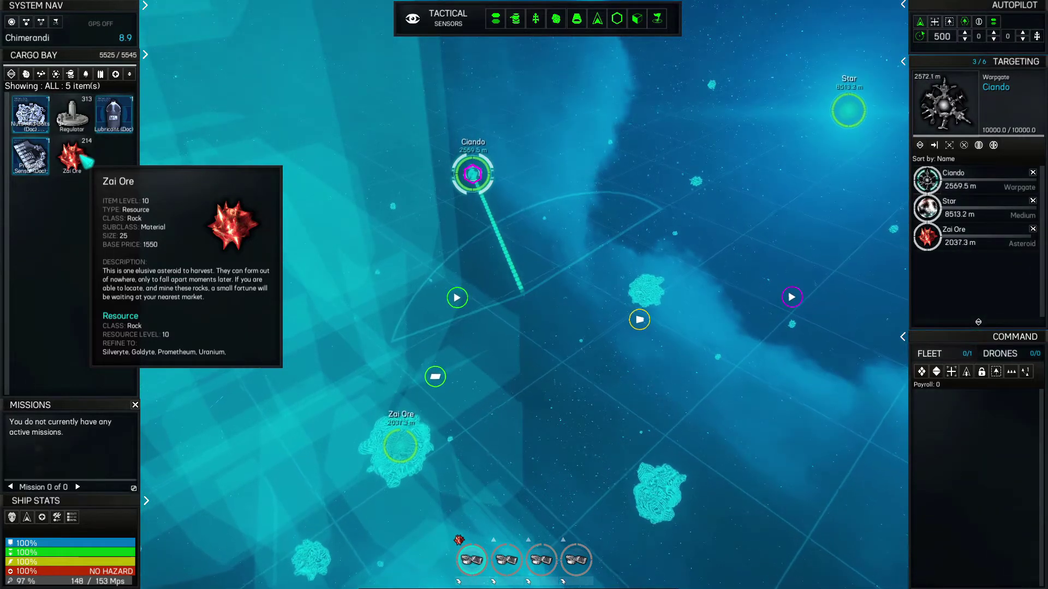
- Plot a GPS route to Void Starcross on the galaxy map and dock at Biomate University
key(Tab)
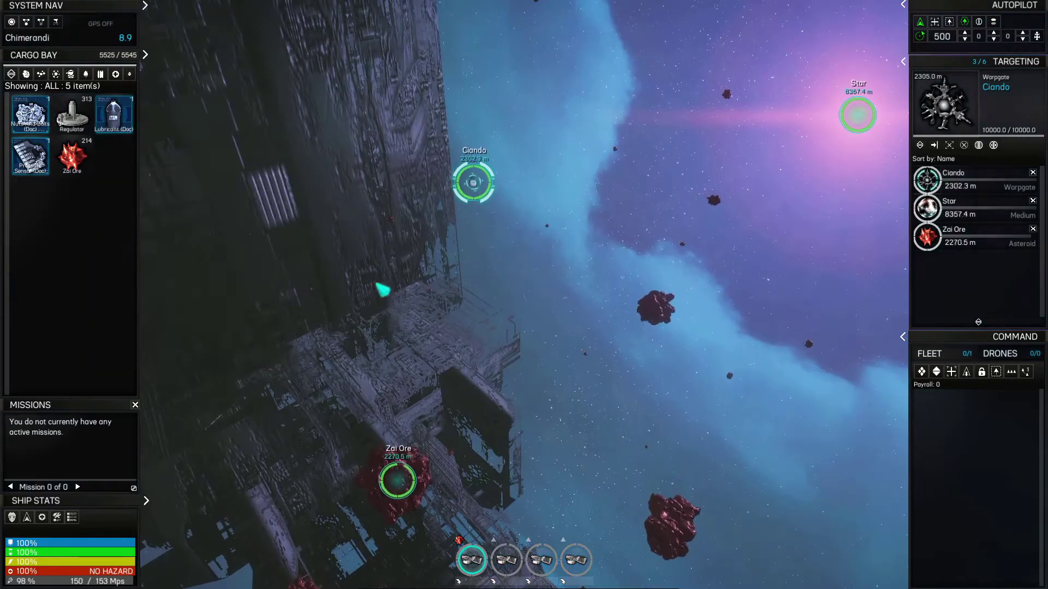
key(m)
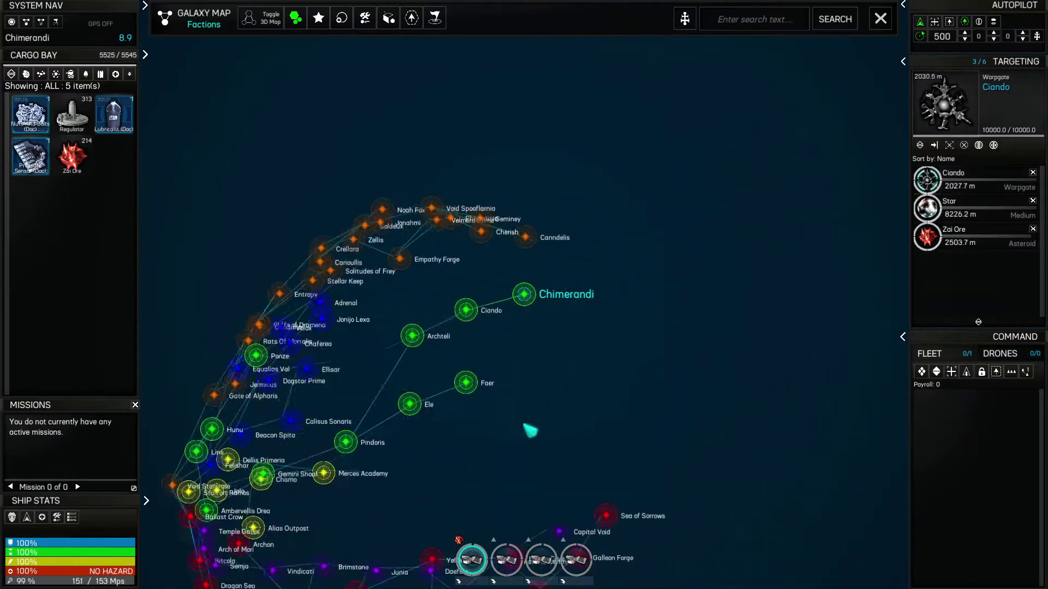
scroll(500, 401, down, 3)
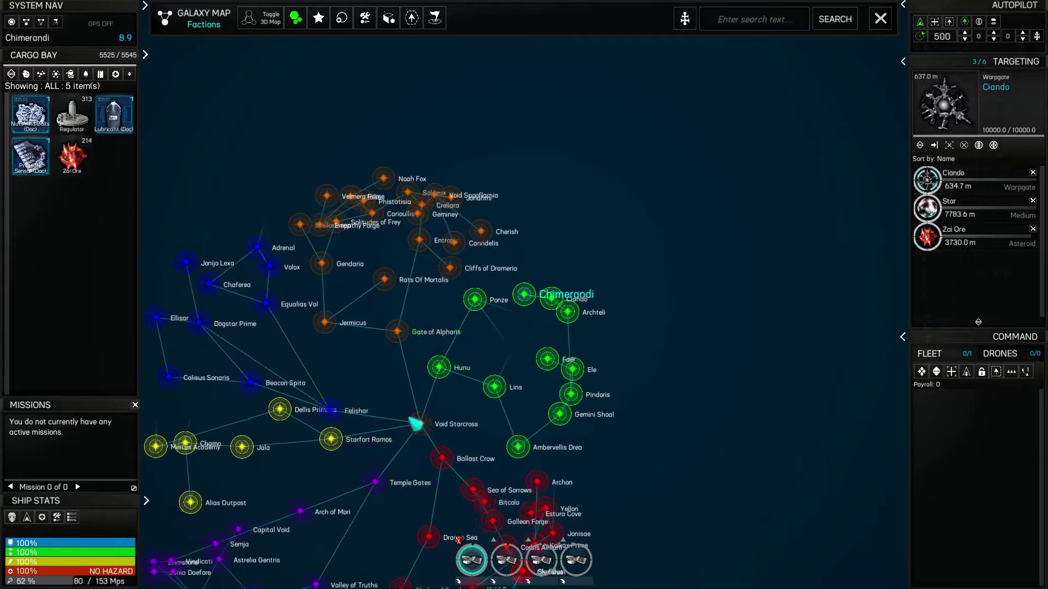
click(426, 422)
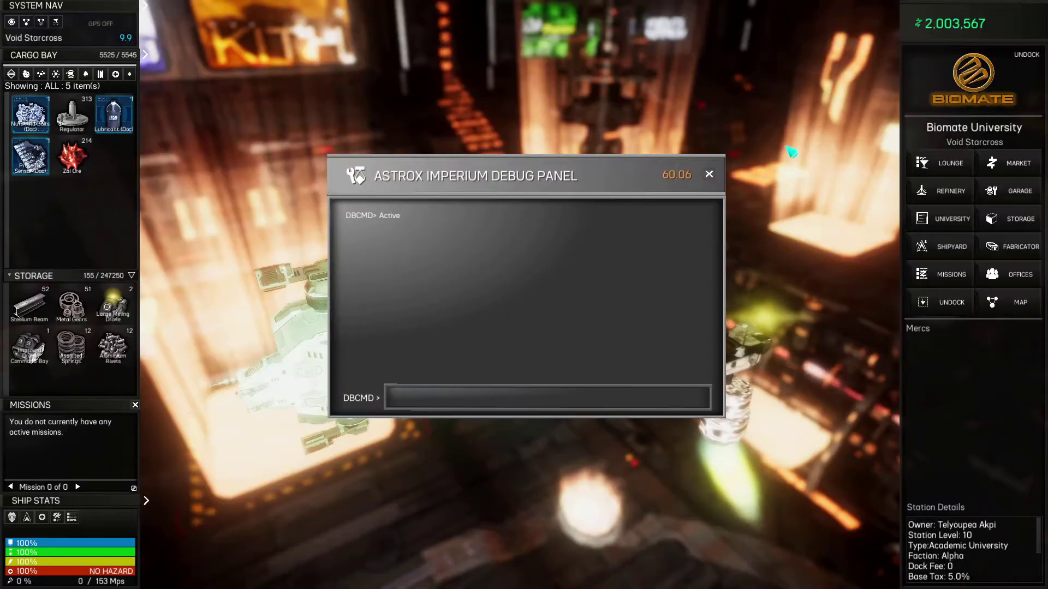
- Close the Debug Panel to reveal Biomate University's station services
click(709, 176)
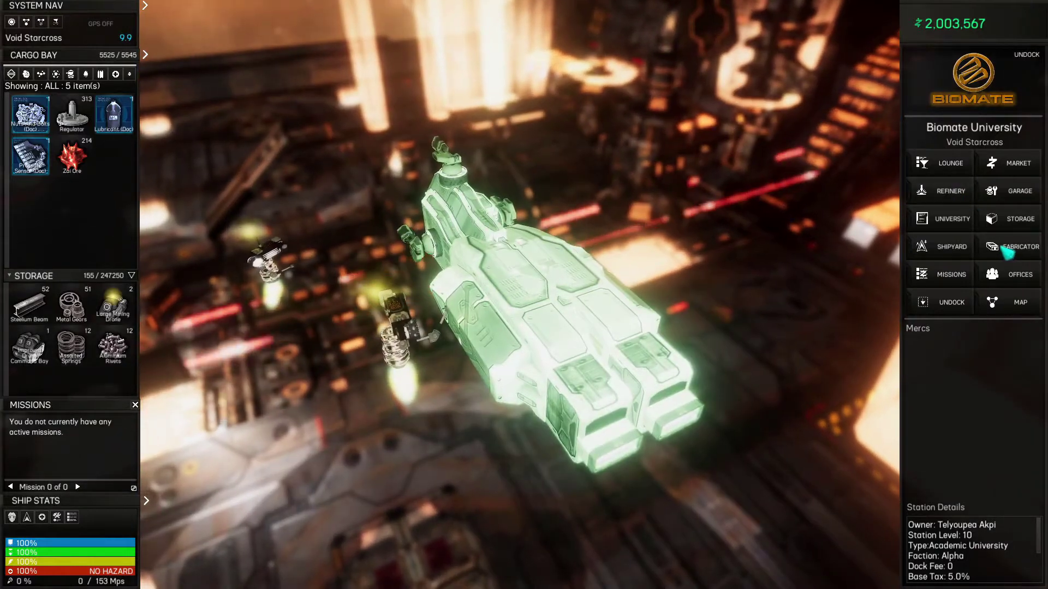
- Fabricate 31 Nuts And Bolts, then stop the Biomate refinery's current ore run
click(1003, 245)
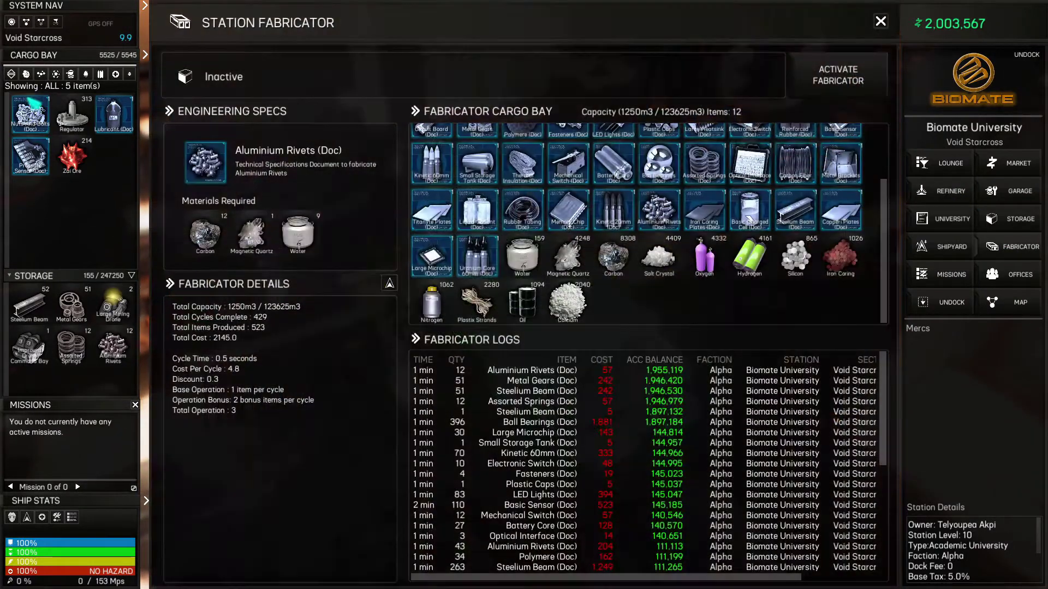
drag(655, 301, 642, 291)
scroll(554, 215, up, 2)
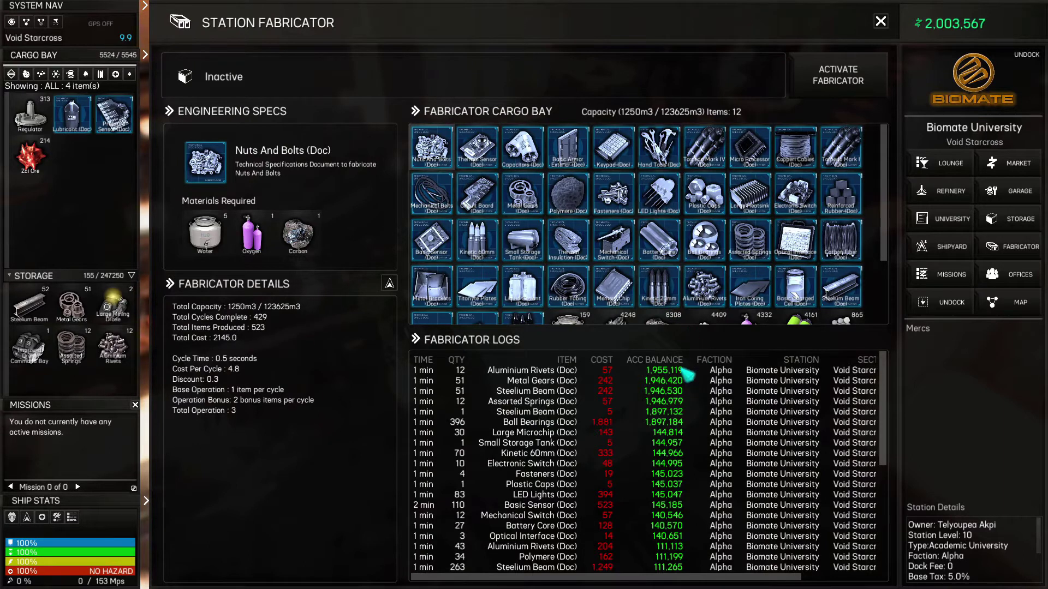
click(841, 80)
scroll(767, 169, down, 2)
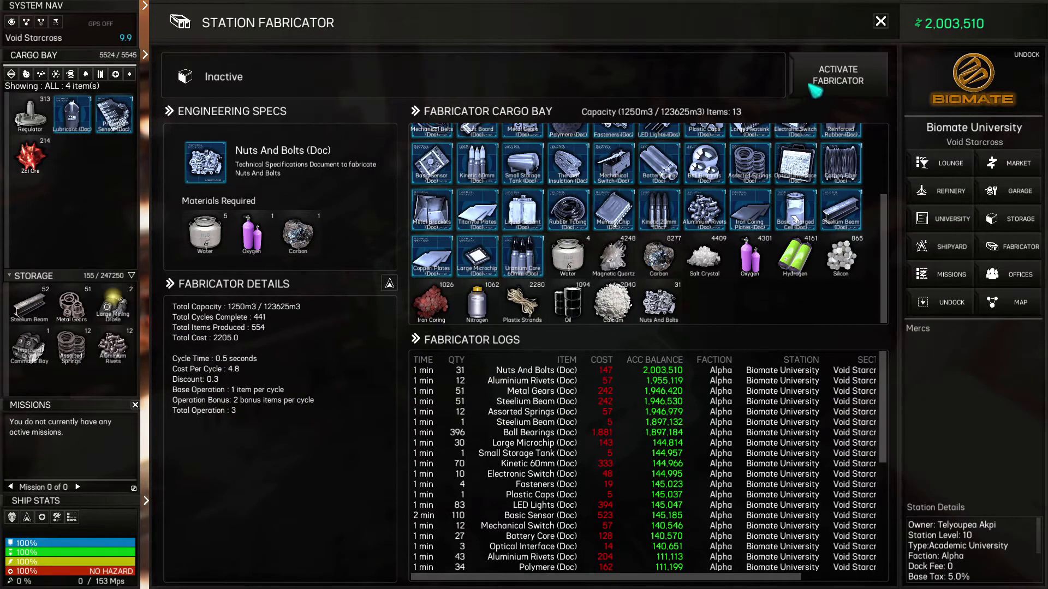
click(947, 192)
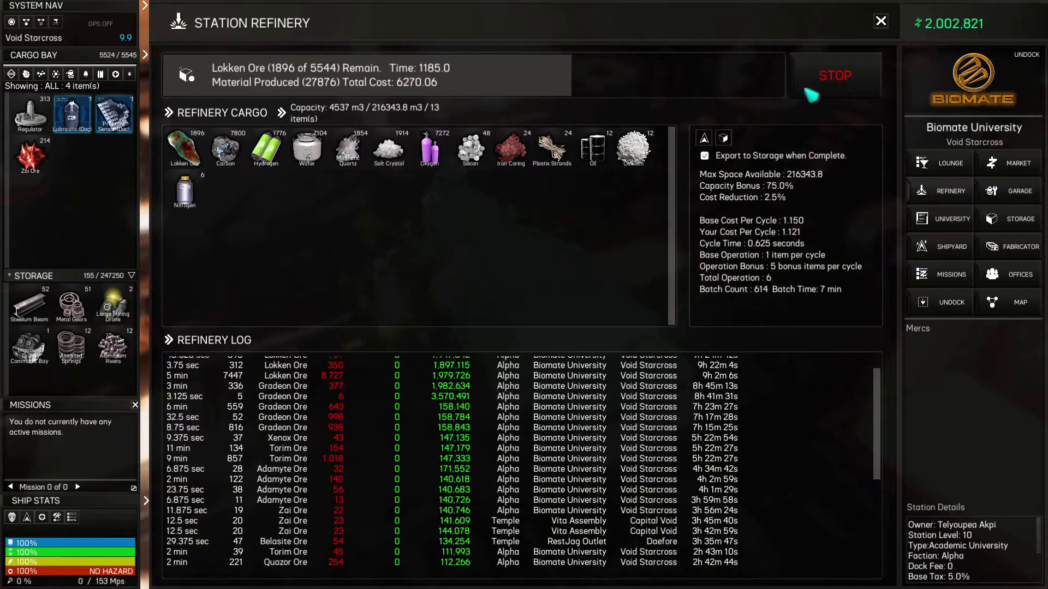
click(837, 79)
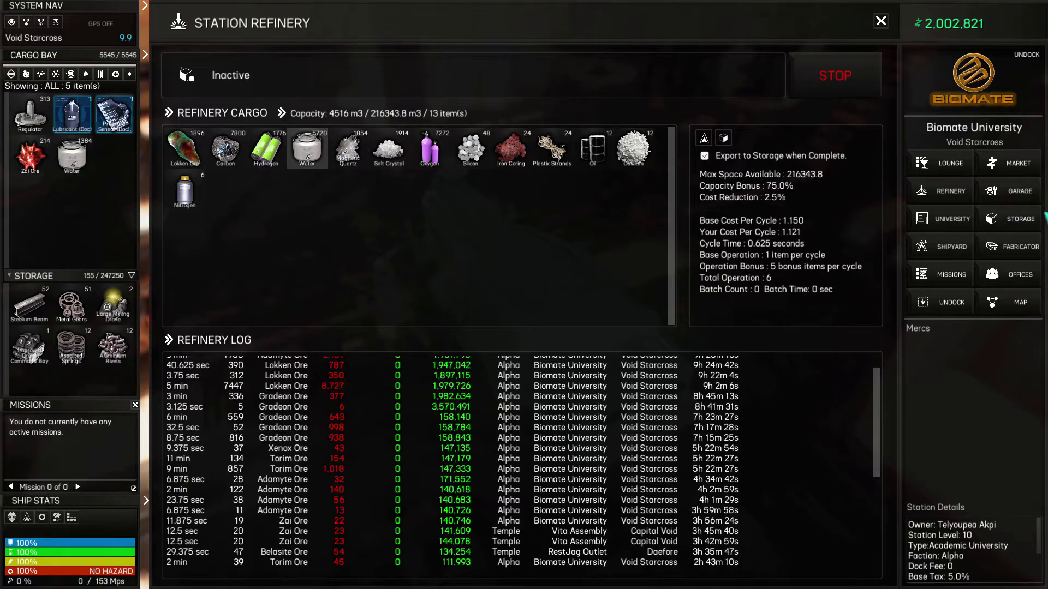
- Move the hold's Water into the fabricator and run it for 21 more Nuts And Bolts
click(1019, 251)
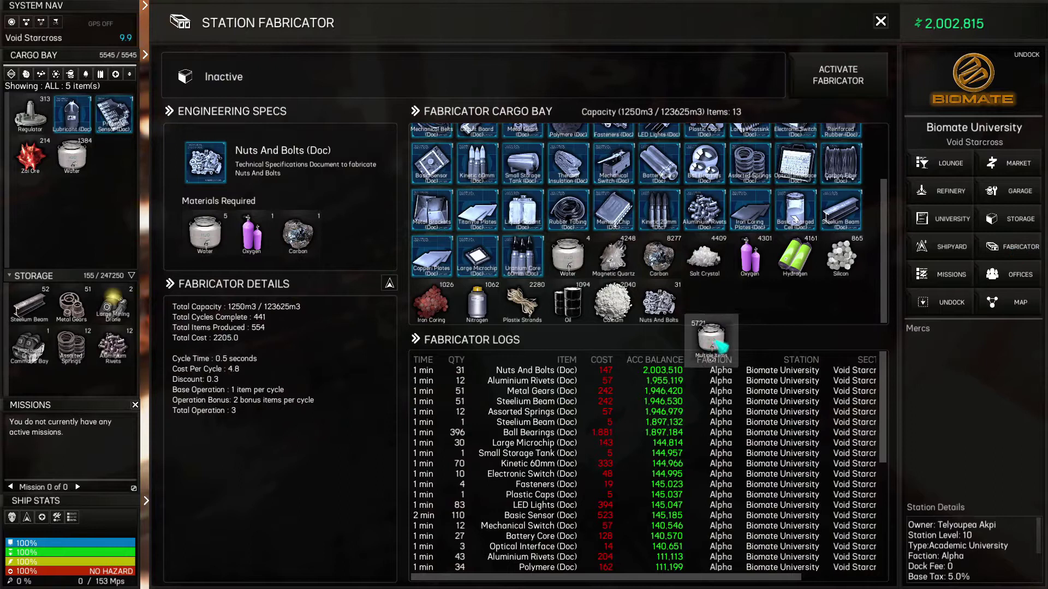
drag(720, 348, 713, 316)
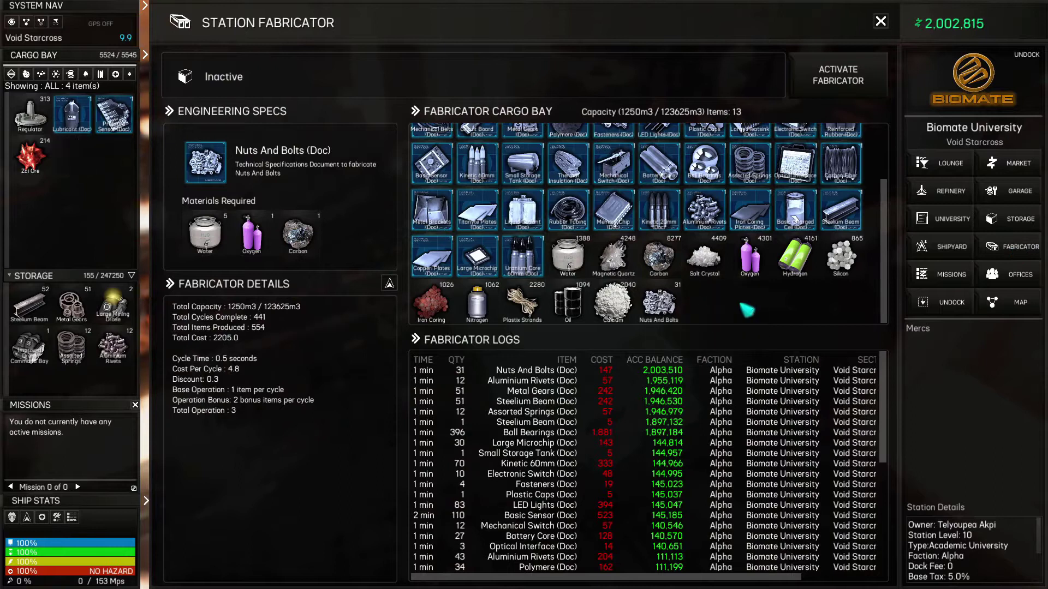
scroll(536, 236, down, 2)
click(838, 80)
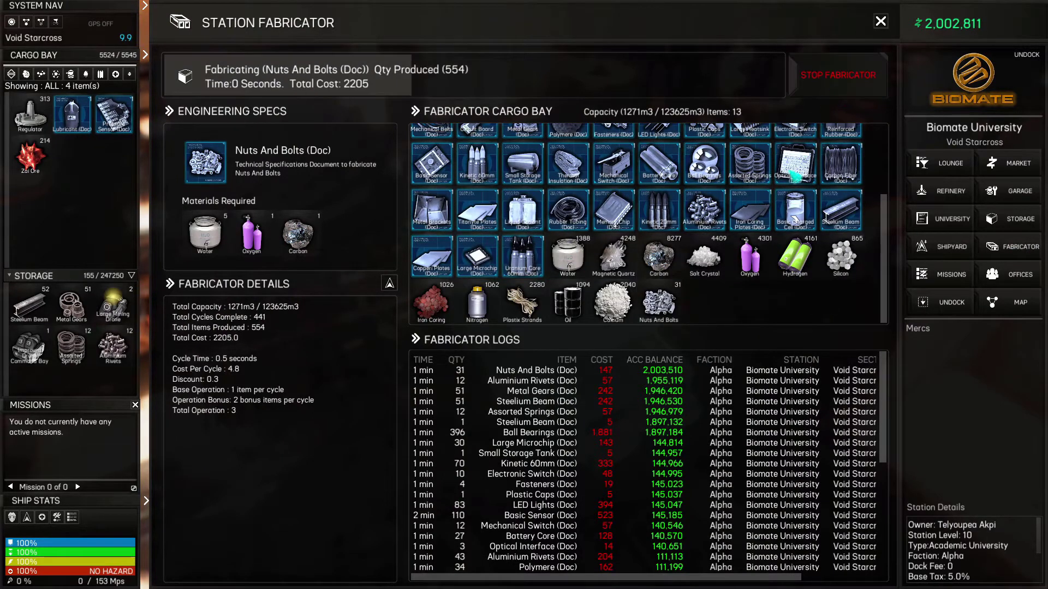
click(839, 78)
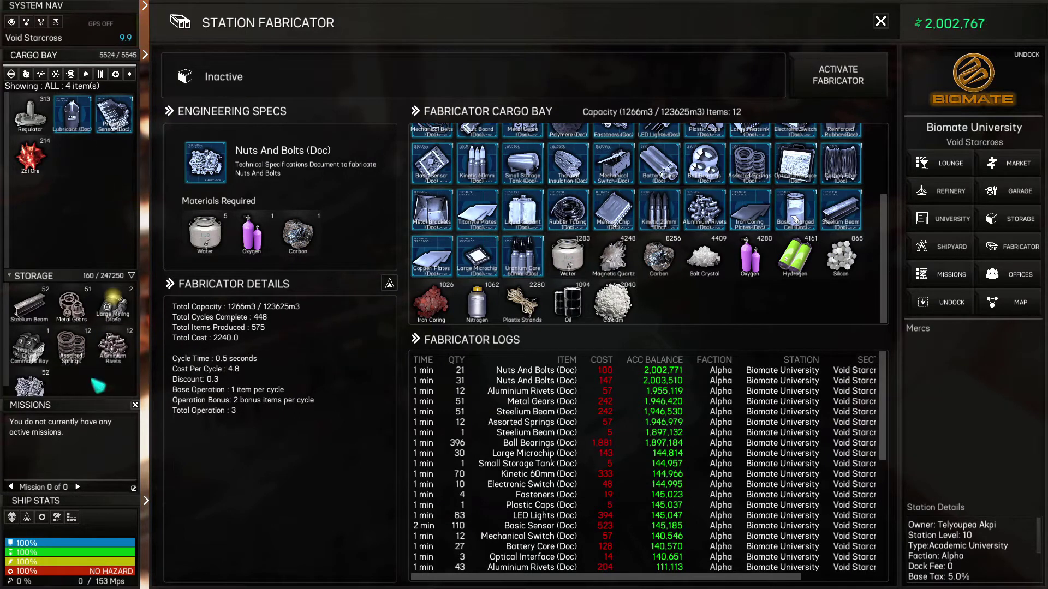
click(965, 194)
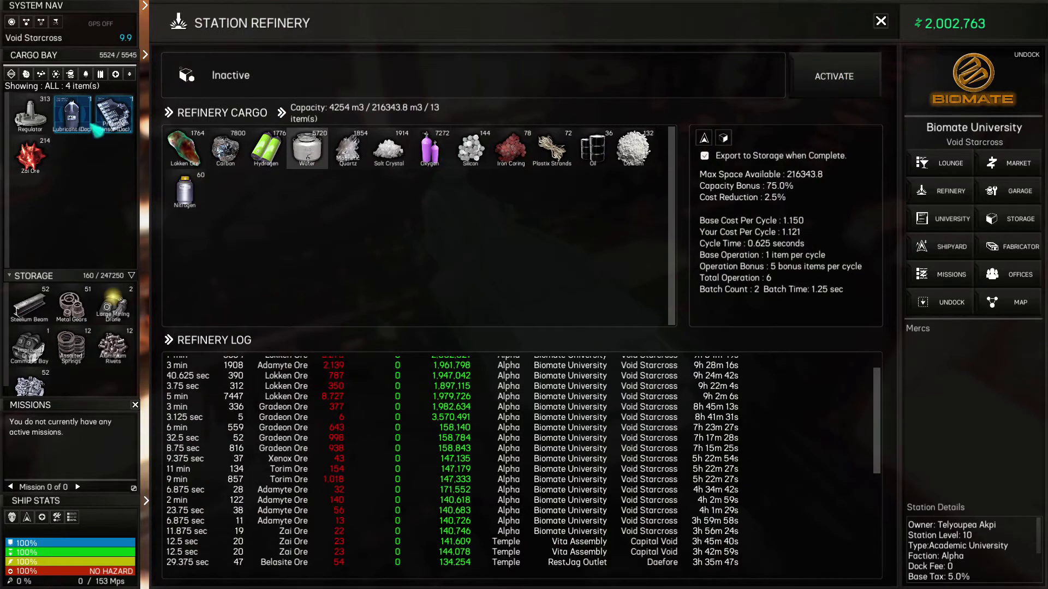
- Load the Zbi Ore into Refinery Cargo and activate the refinery
drag(34, 160, 564, 230)
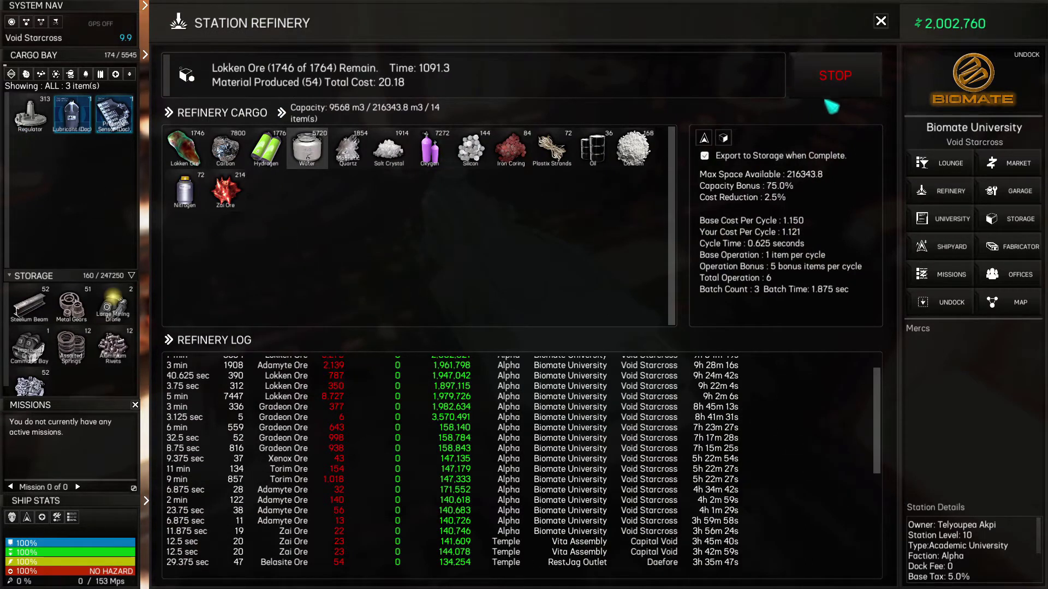
click(821, 93)
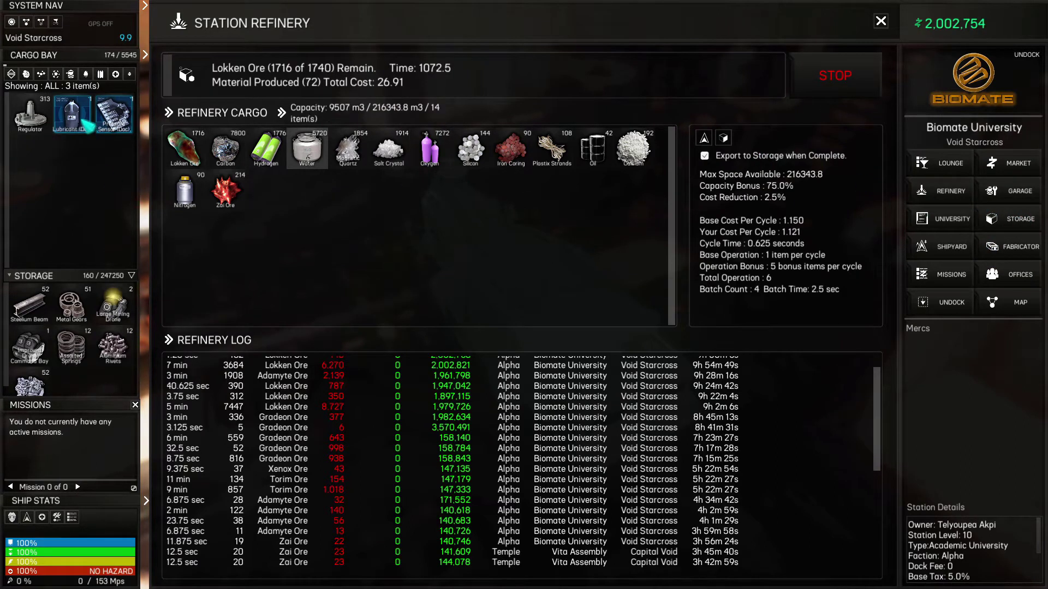
- Deposit the Sensor document in the fabricator and keep only two Regulators in cargo
click(1022, 246)
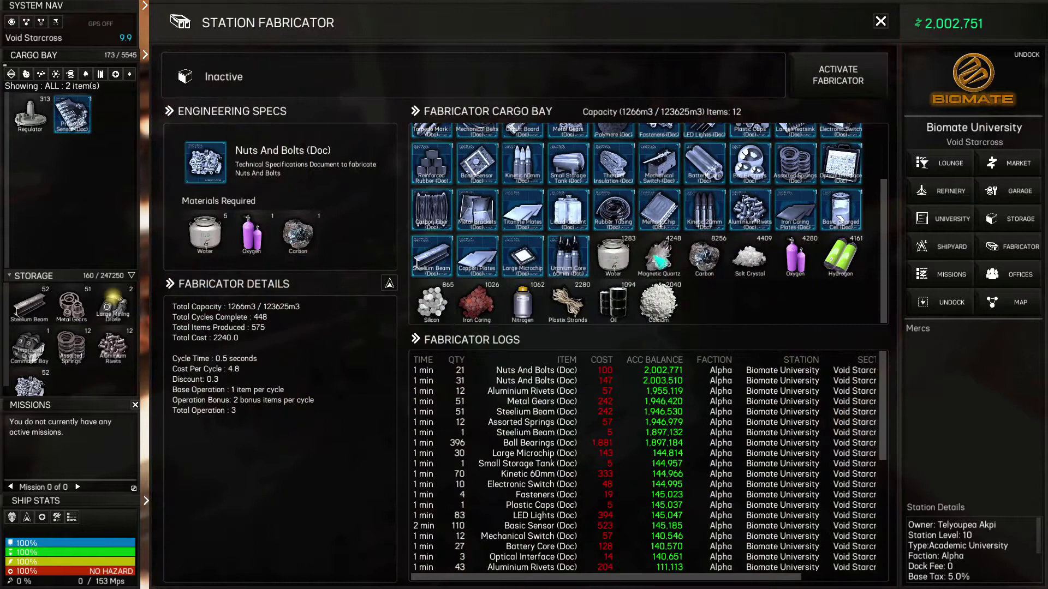
click(71, 120)
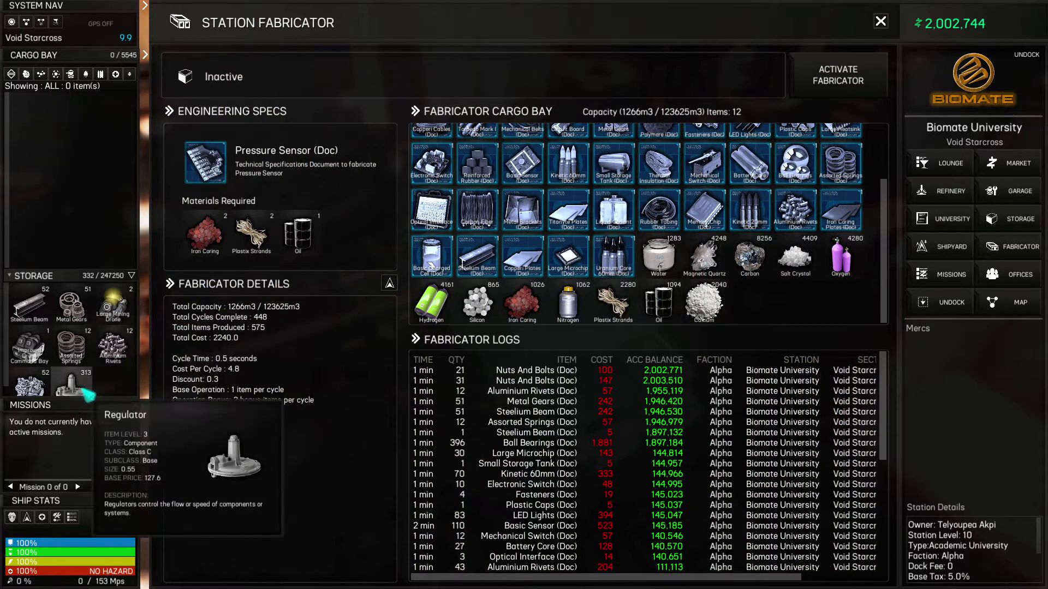
drag(83, 389, 87, 237)
drag(45, 109, 130, 120)
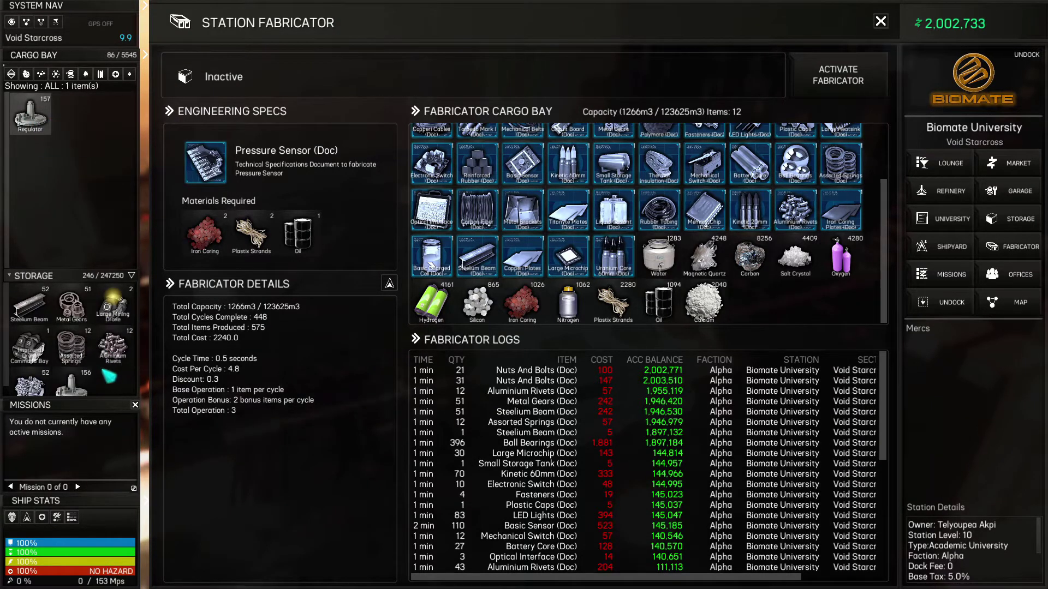
drag(49, 144, 69, 353)
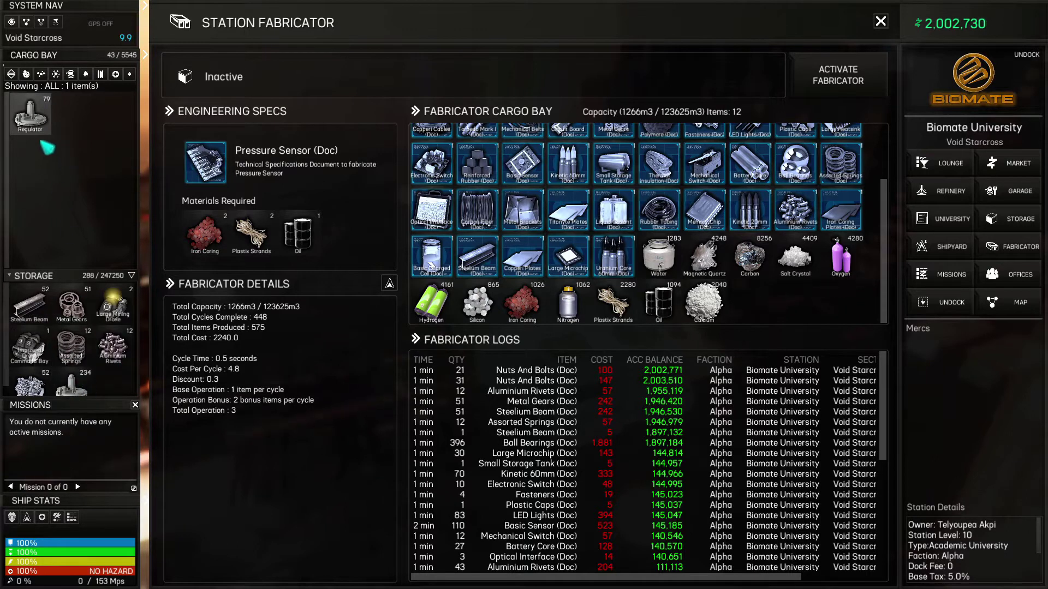
drag(53, 103, 80, 328)
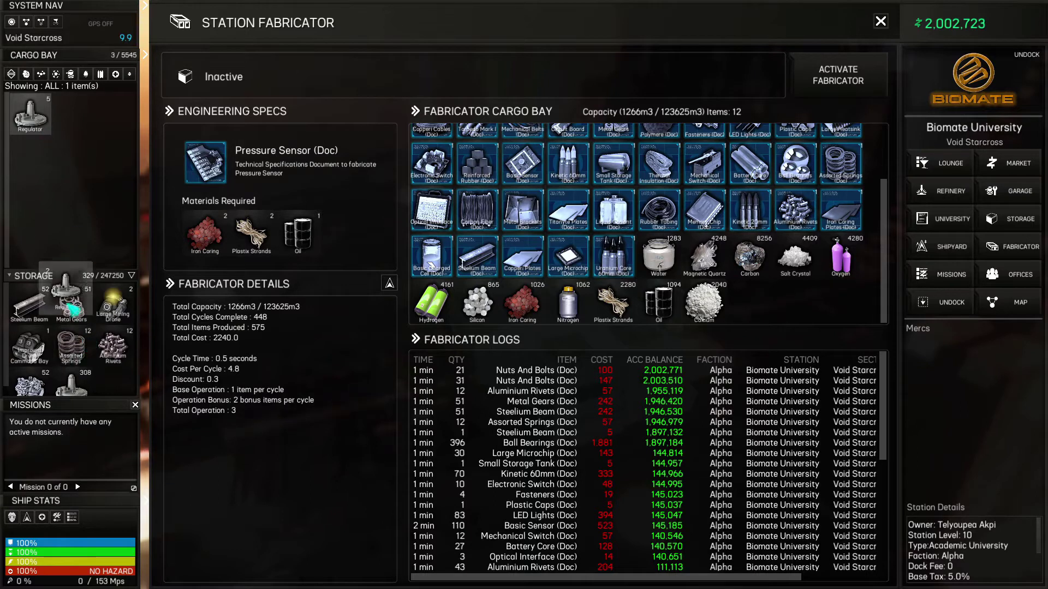
drag(78, 231, 85, 281)
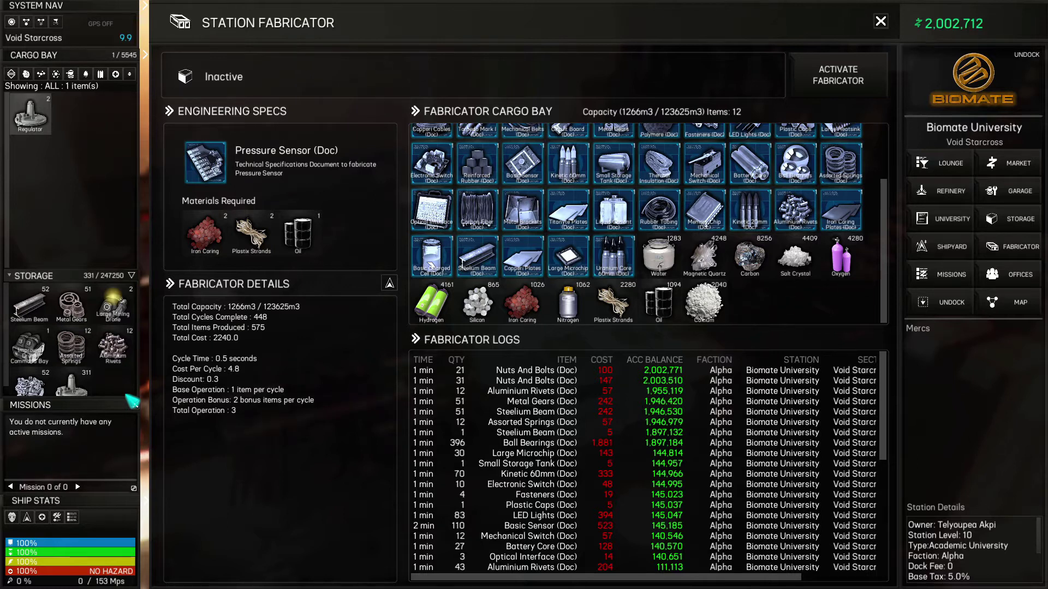
- Load Aluminium Rivets, Steelium Beams and Assorted Springs into the ship's hold
mouse_move(123, 363)
mouse_down()
mouse_move(110, 169)
mouse_move(90, 187)
mouse_up()
drag(33, 318, 33, 156)
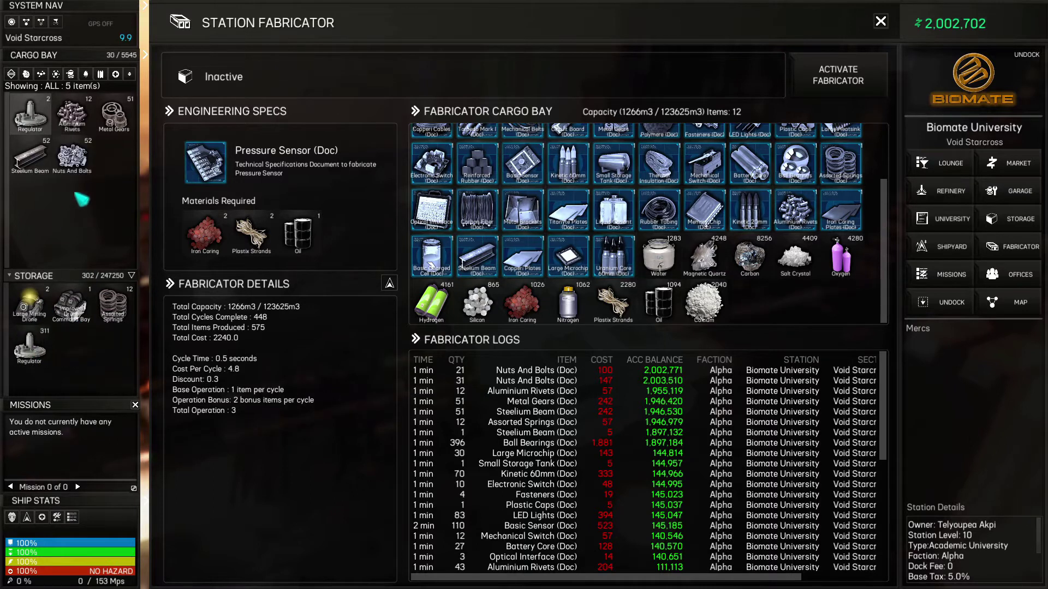
drag(115, 213, 116, 215)
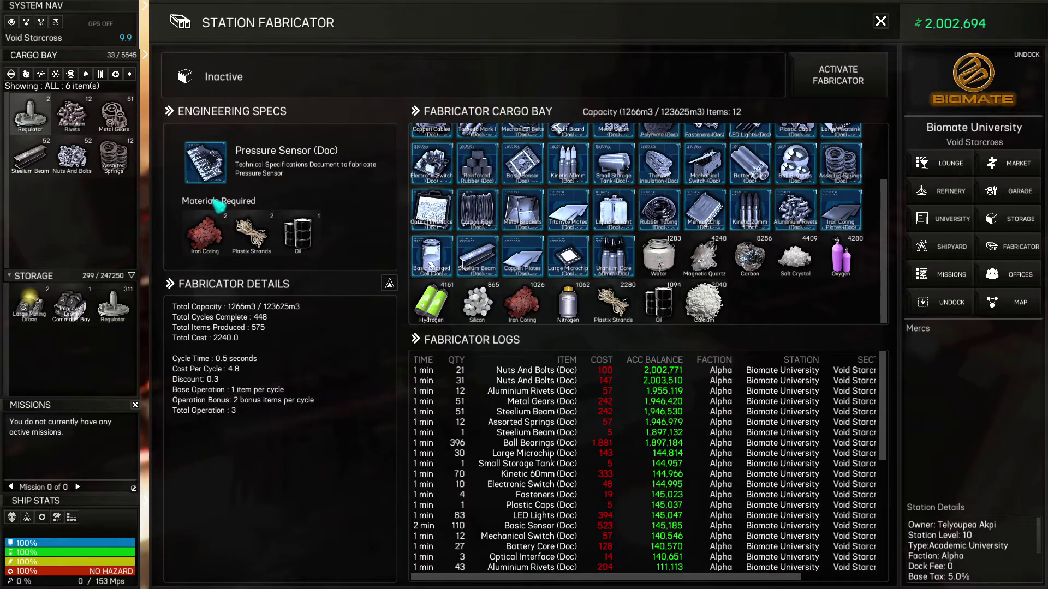
click(1015, 302)
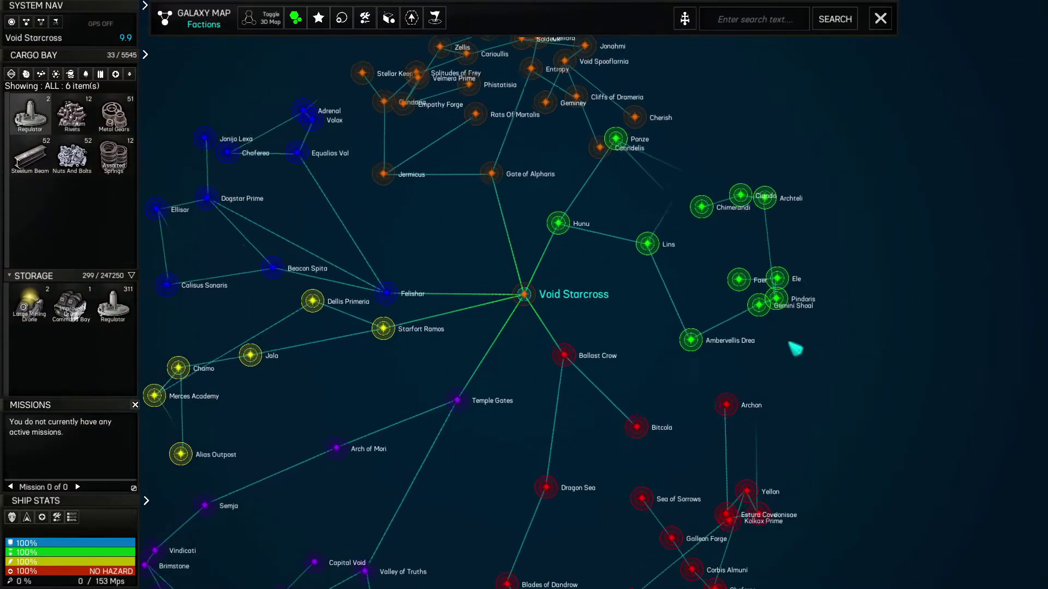
- Set the autopilot route to Gemini Shoal and undock from Biomate University
click(743, 288)
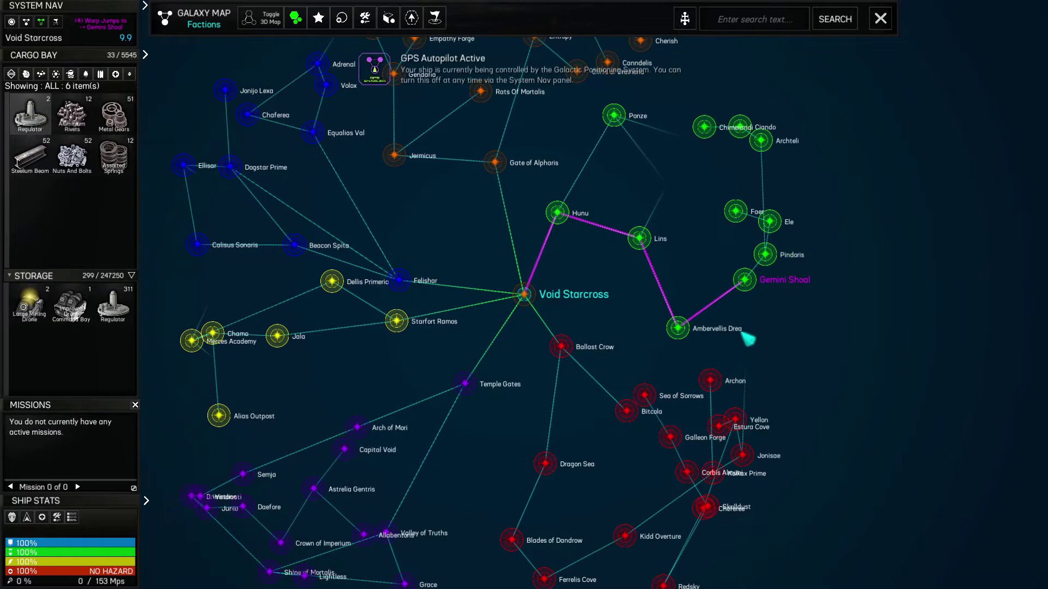
click(880, 18)
click(966, 310)
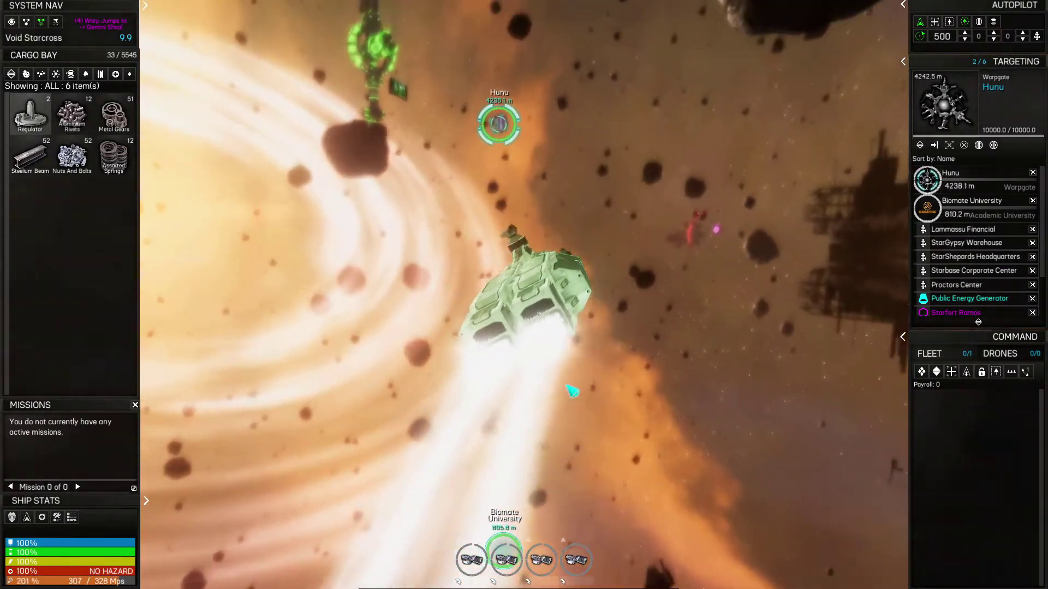
- Autopilot through Hunu, Lins and Ambervellis Dreo to Gemini Shoal, checking the map
key(m)
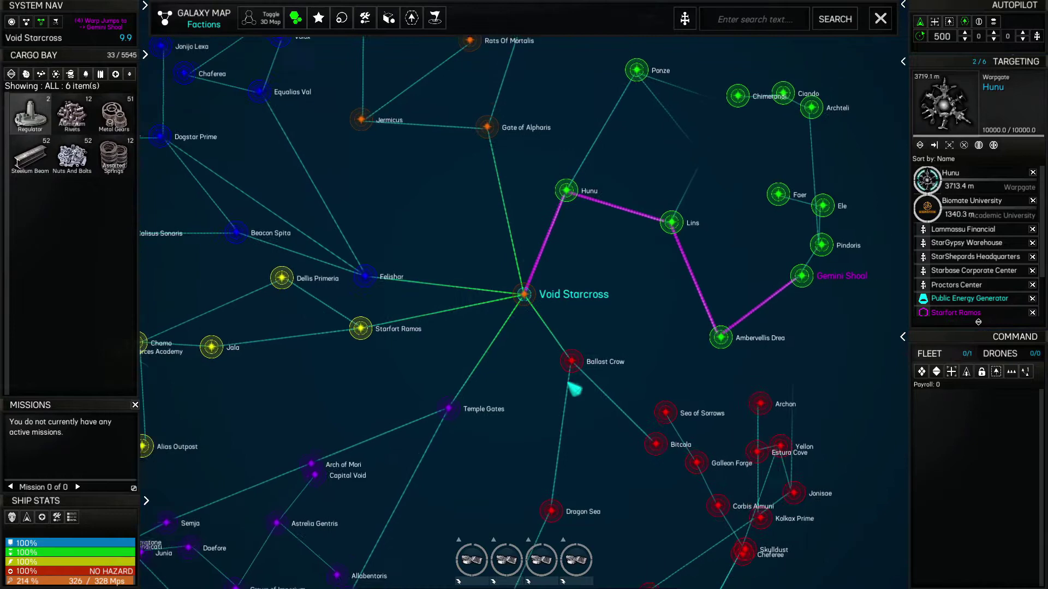
key(m)
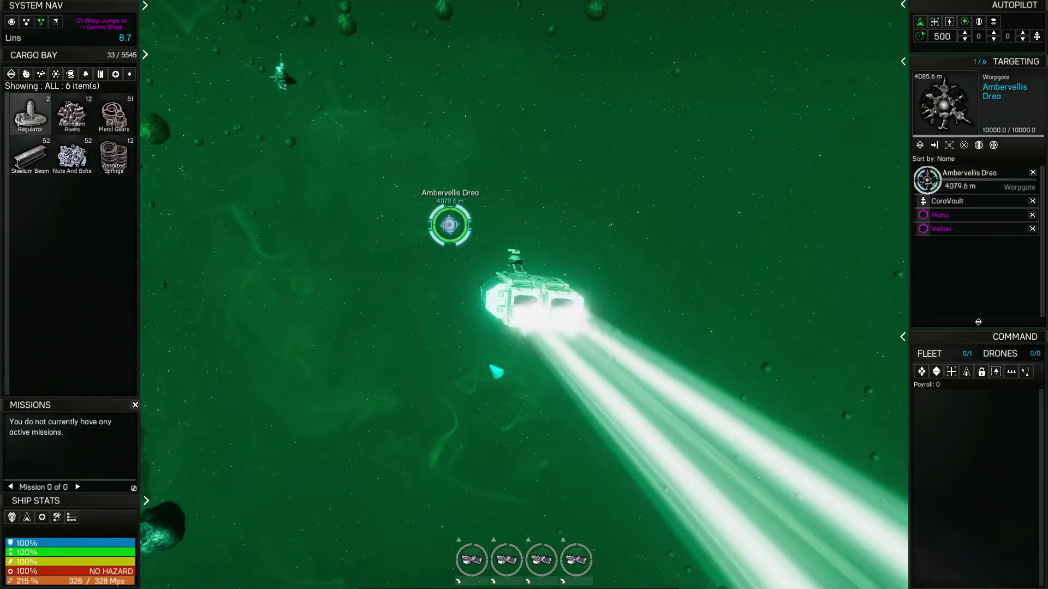
key(m)
key(m)
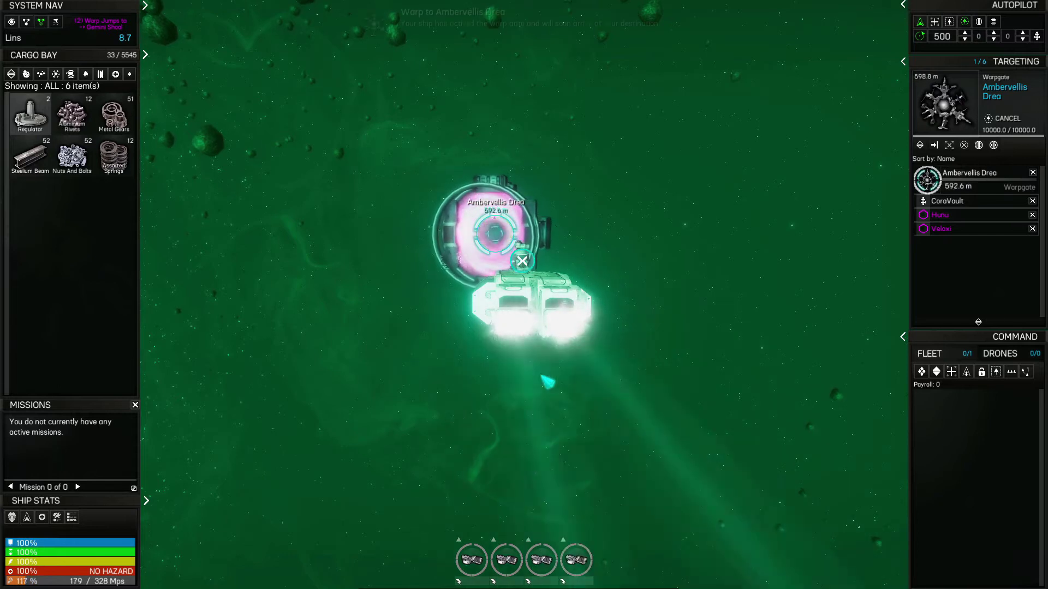
key(grave)
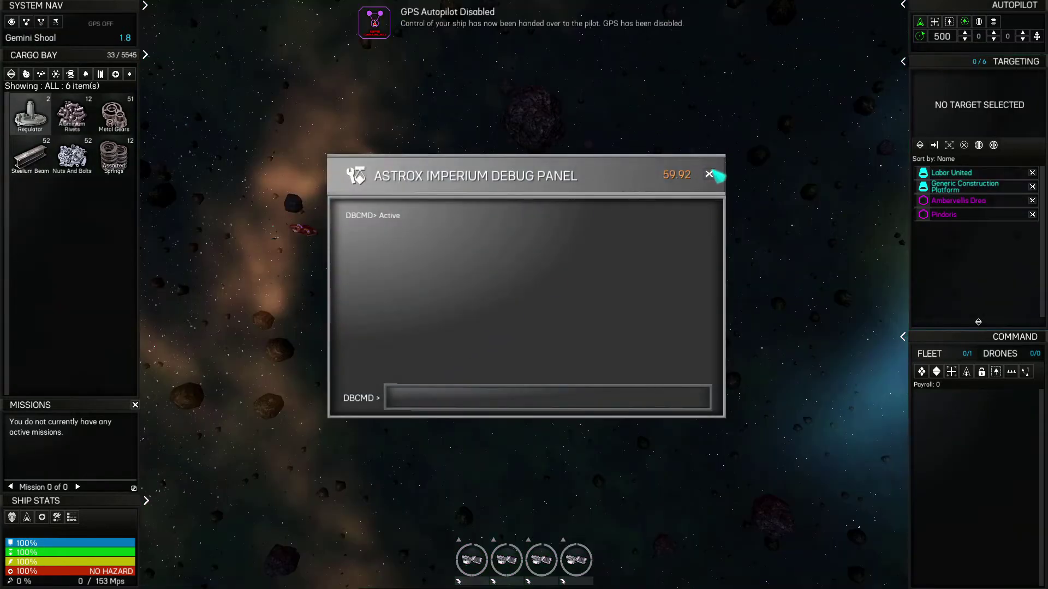
- Close the debug console, target the Generic Construction Platform and dock there
click(711, 174)
click(279, 241)
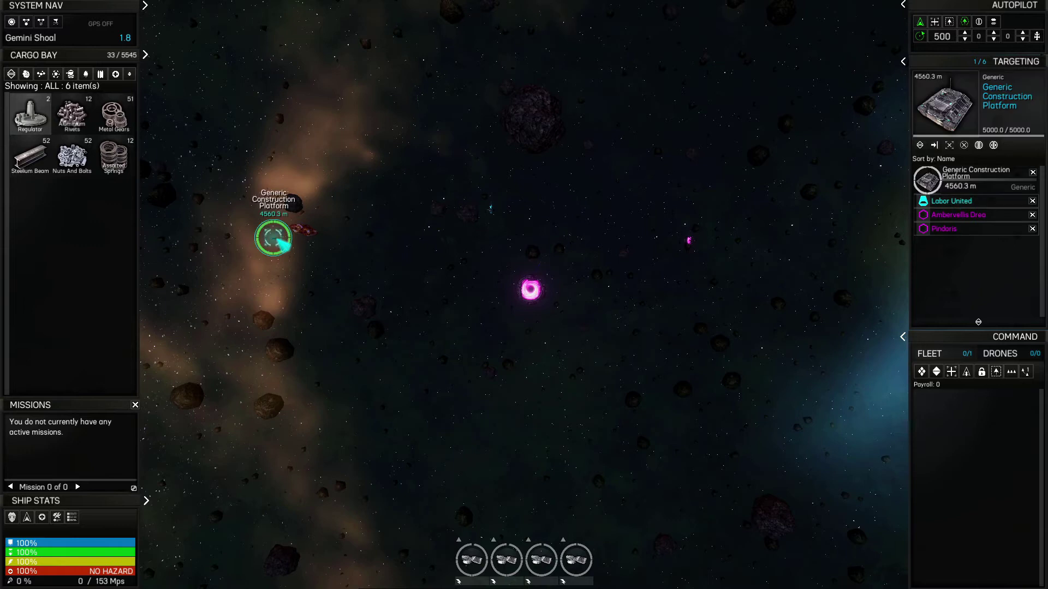
scroll(717, 312, up, 10)
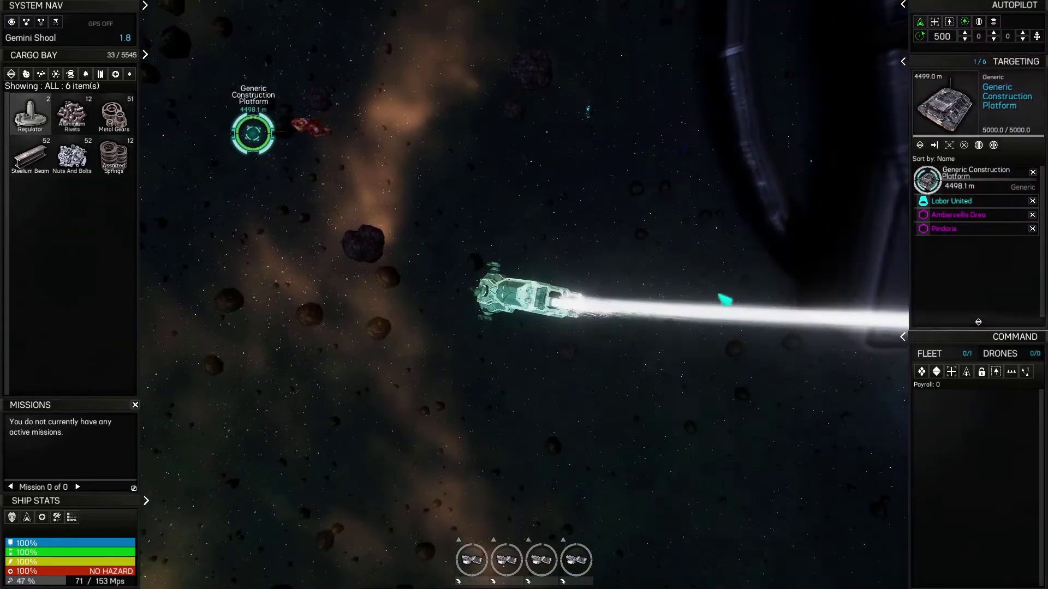
scroll(724, 299, up, 5)
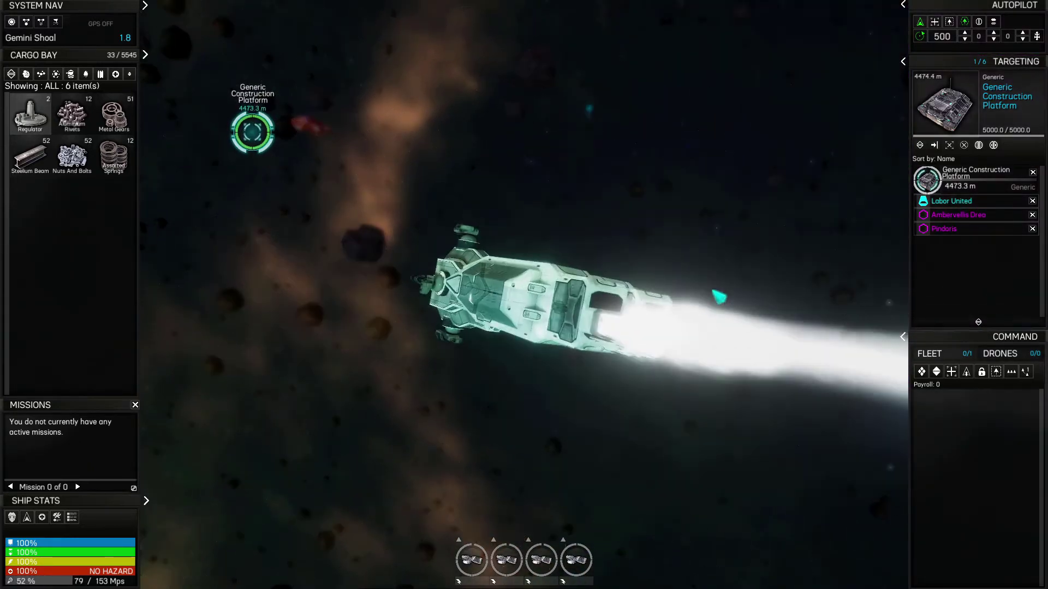
scroll(720, 297, down, 3)
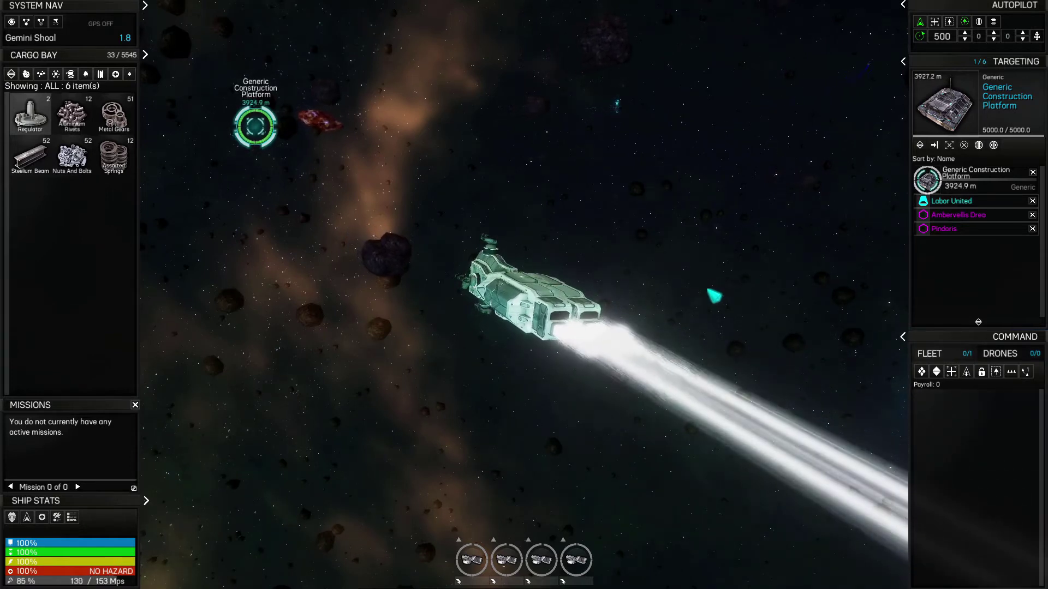
scroll(698, 270, down, 3)
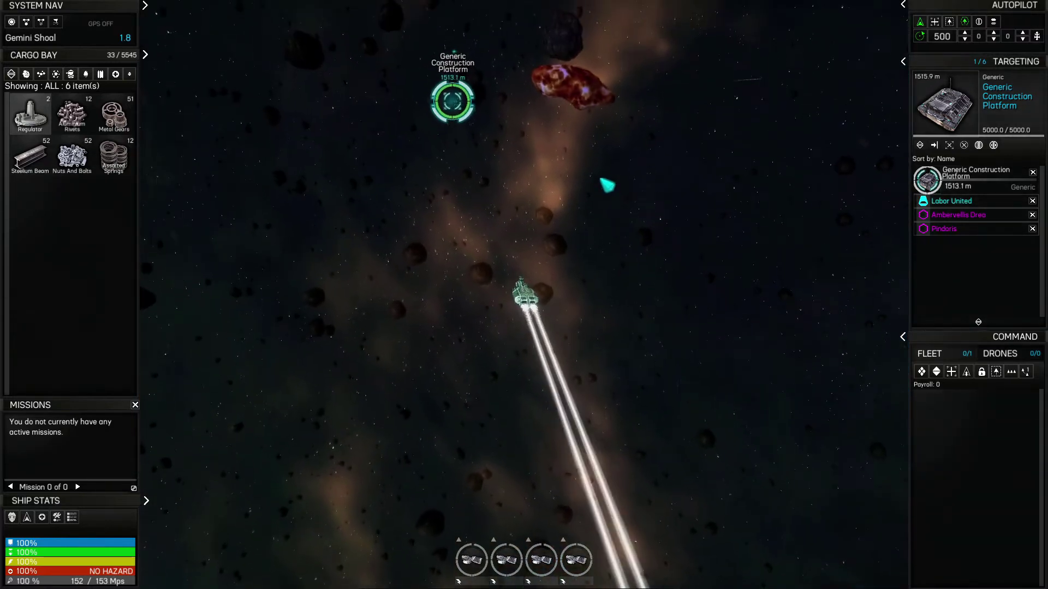
scroll(607, 186, up, 3)
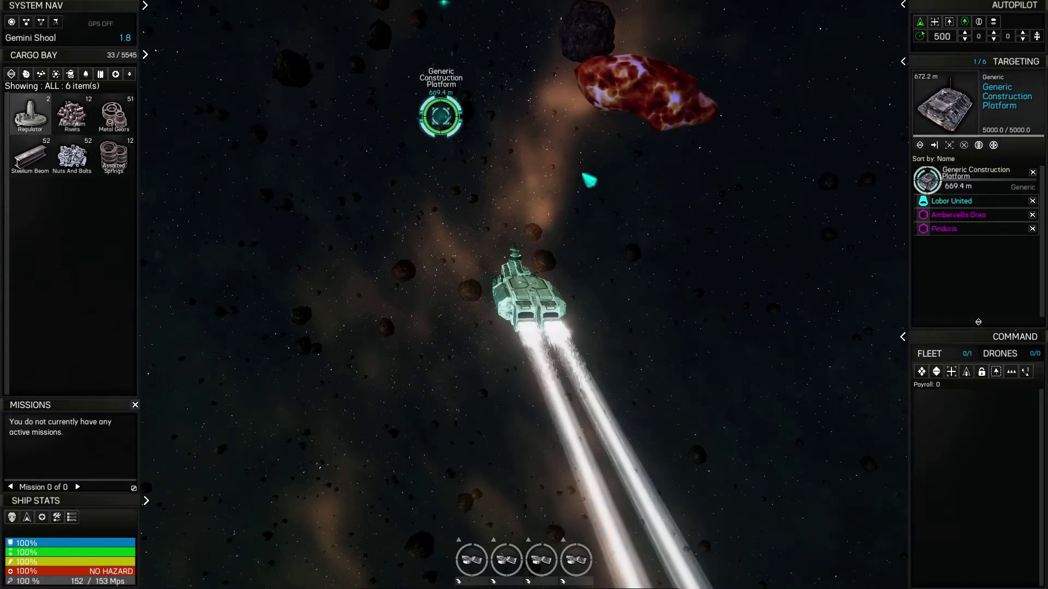
click(465, 149)
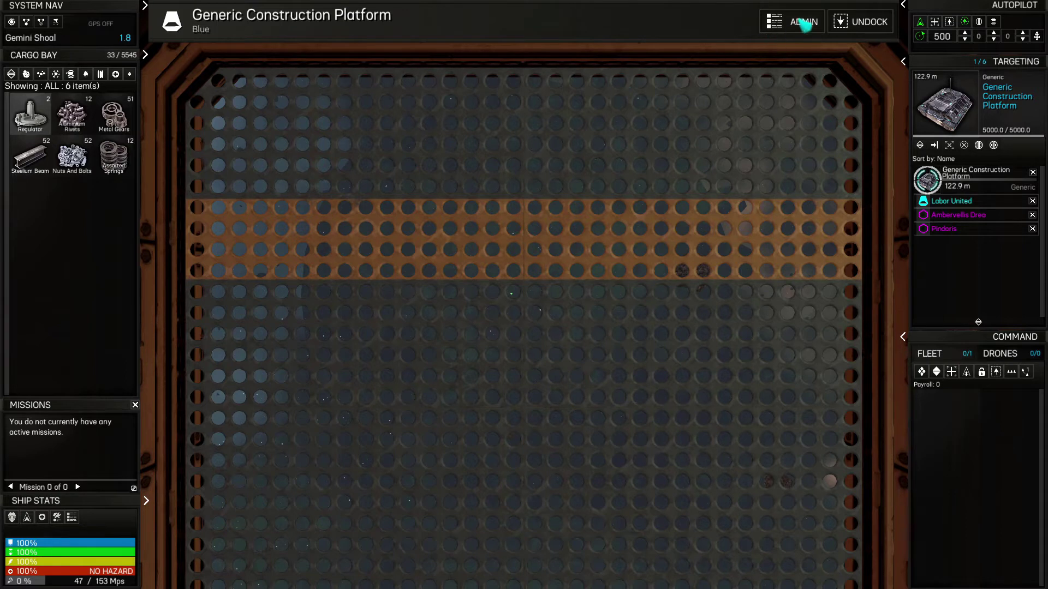
- Review the Machine Platform upgrade requirements in the platform's administration screen
click(805, 25)
click(339, 72)
scroll(328, 286, down, 2)
click(314, 207)
click(221, 75)
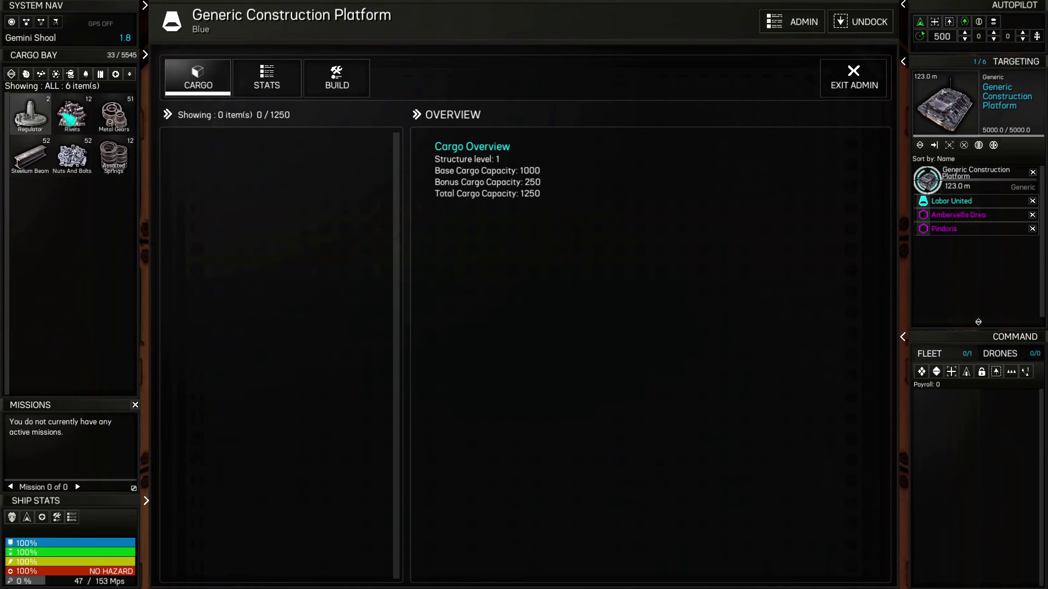
- Transfer Aluminium Rivets and Metal Gears to the platform and buy the Industrial Machine upgrade
drag(37, 118, 329, 279)
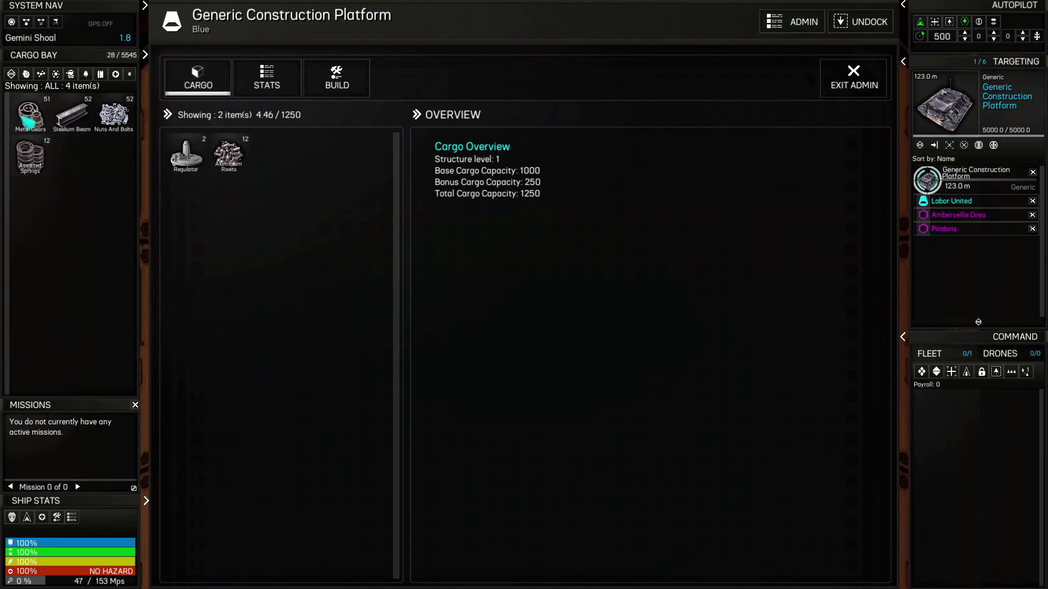
drag(26, 119, 208, 237)
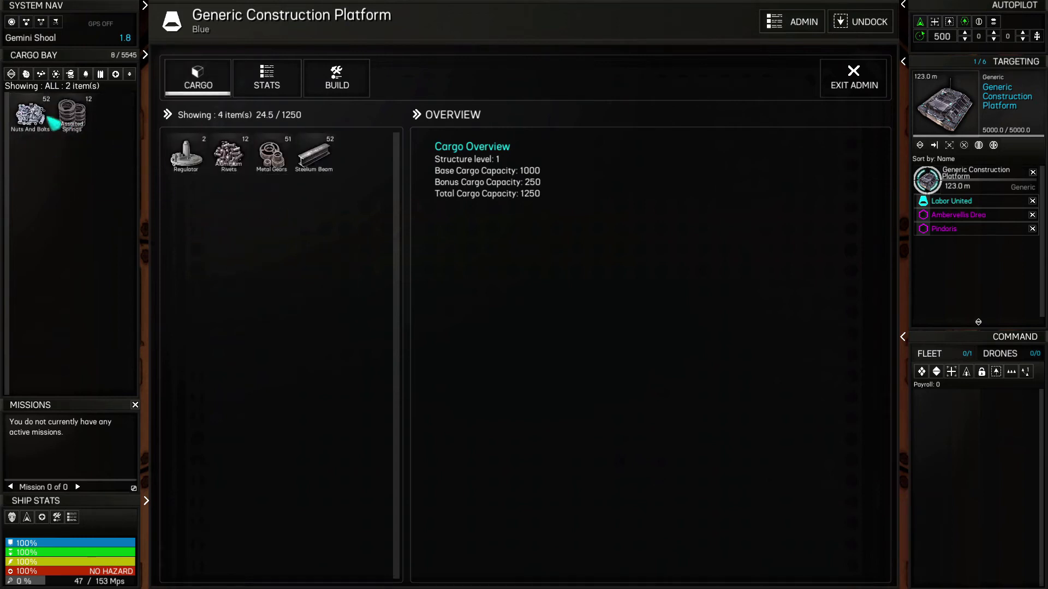
click(335, 74)
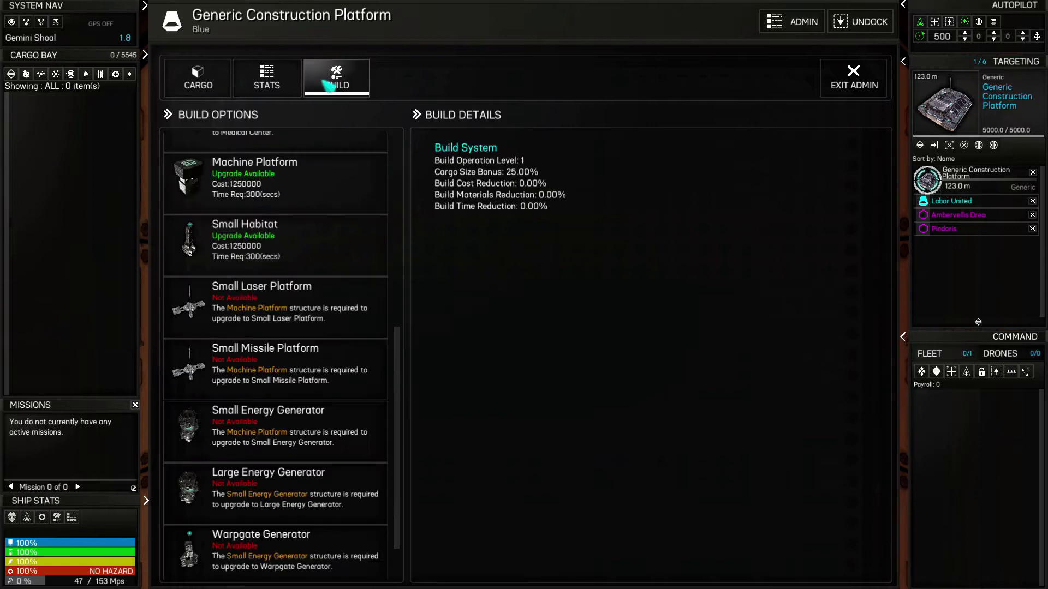
click(327, 190)
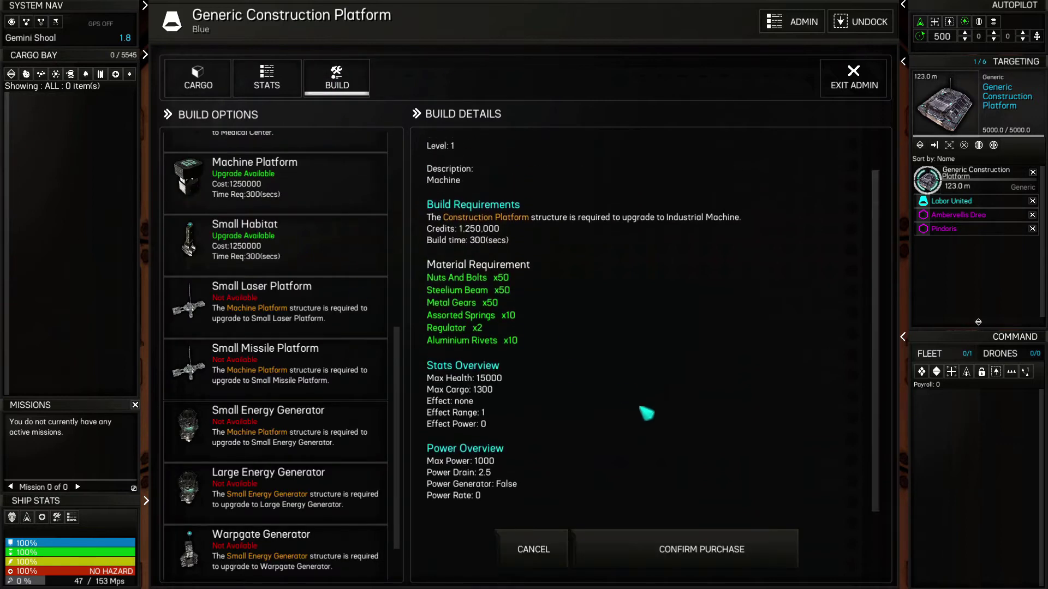
click(731, 546)
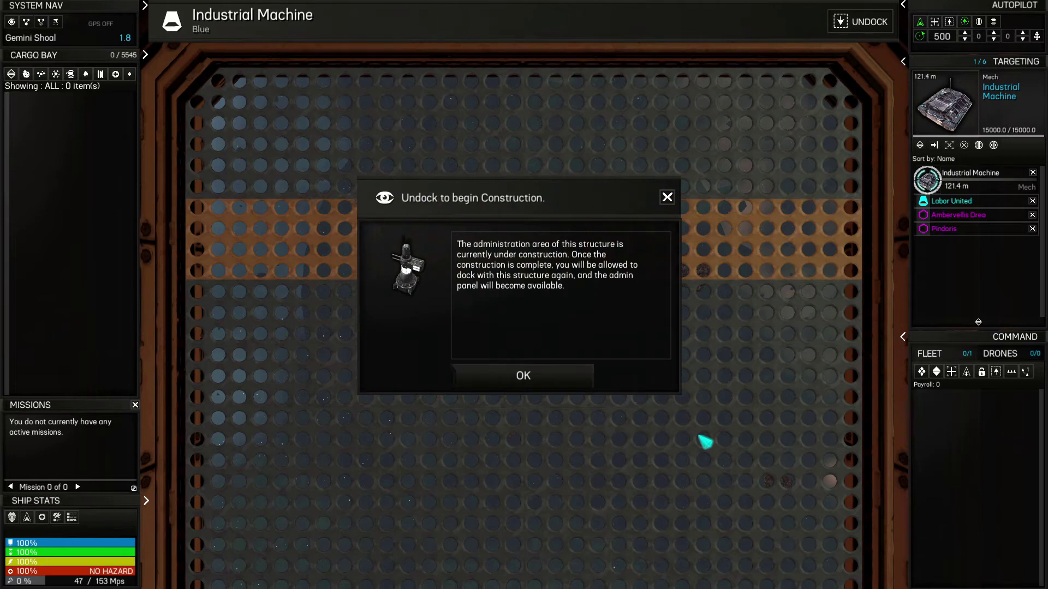
click(576, 376)
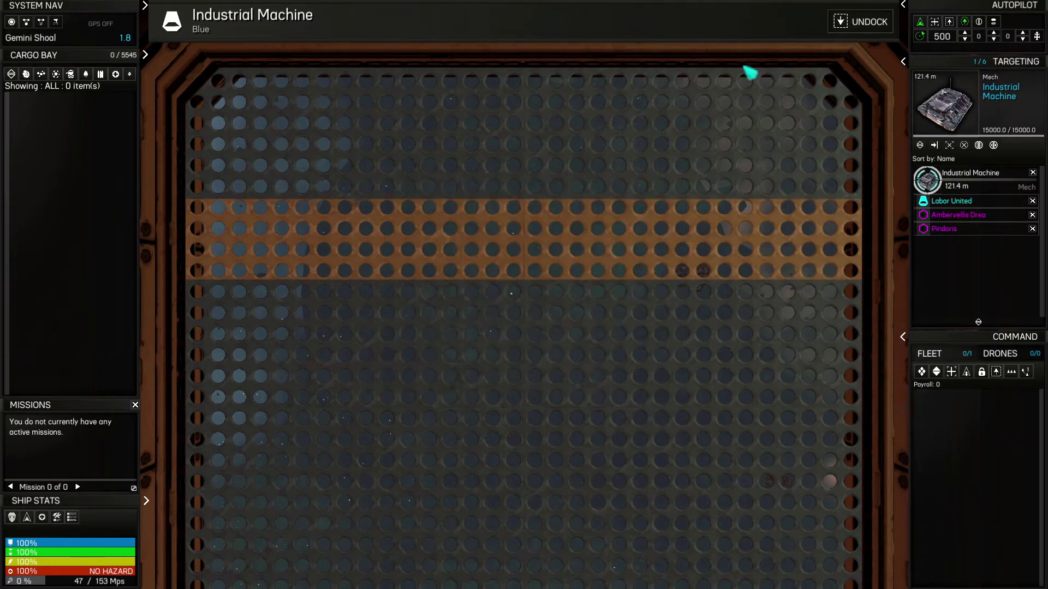
- Undock from the Industrial Machine and mine the Lokken Ore asteroid with all modules active
click(870, 26)
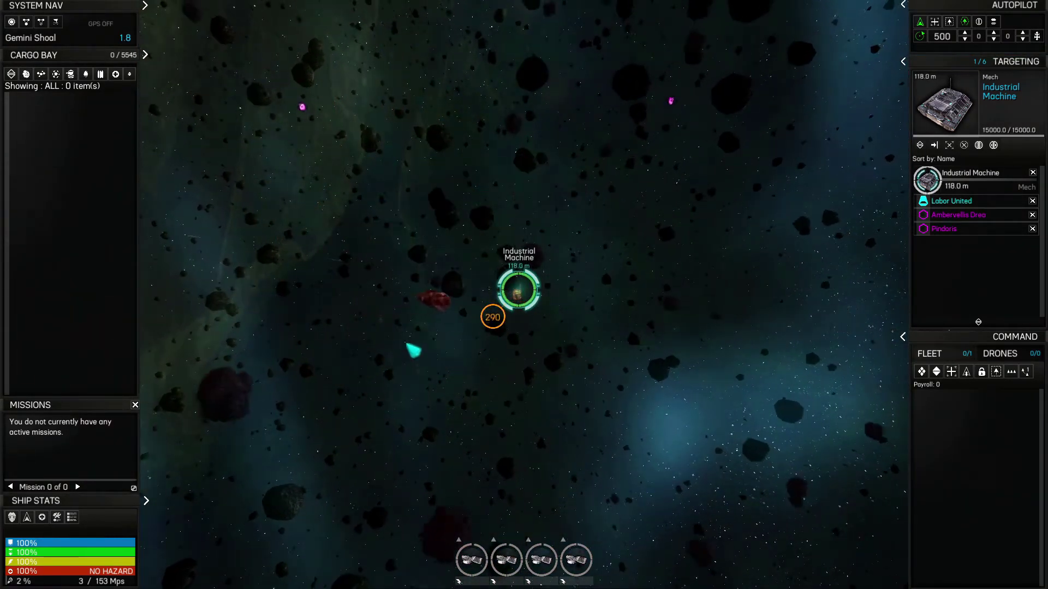
click(342, 318)
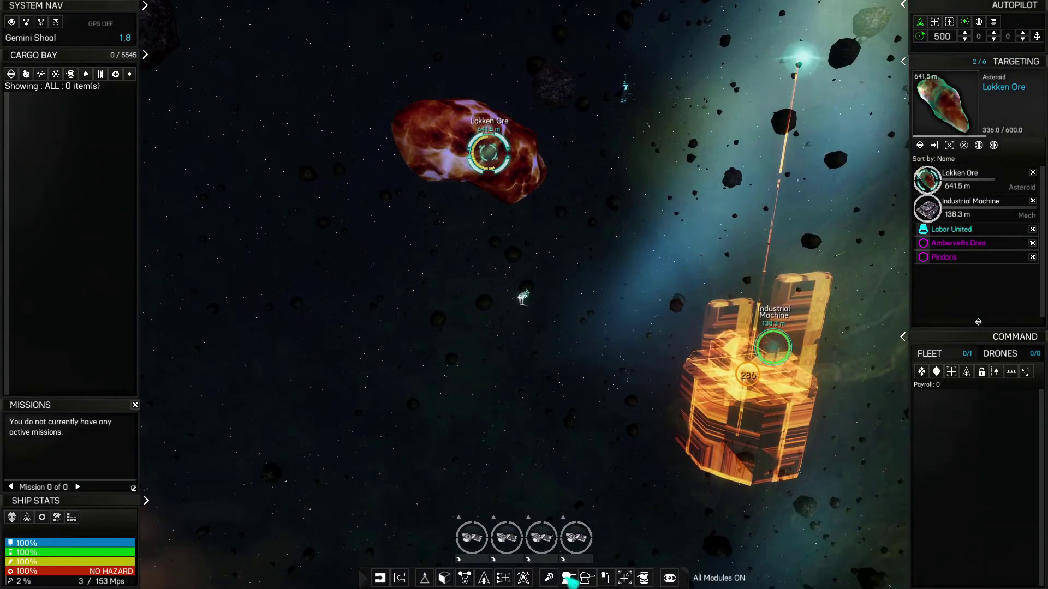
click(568, 578)
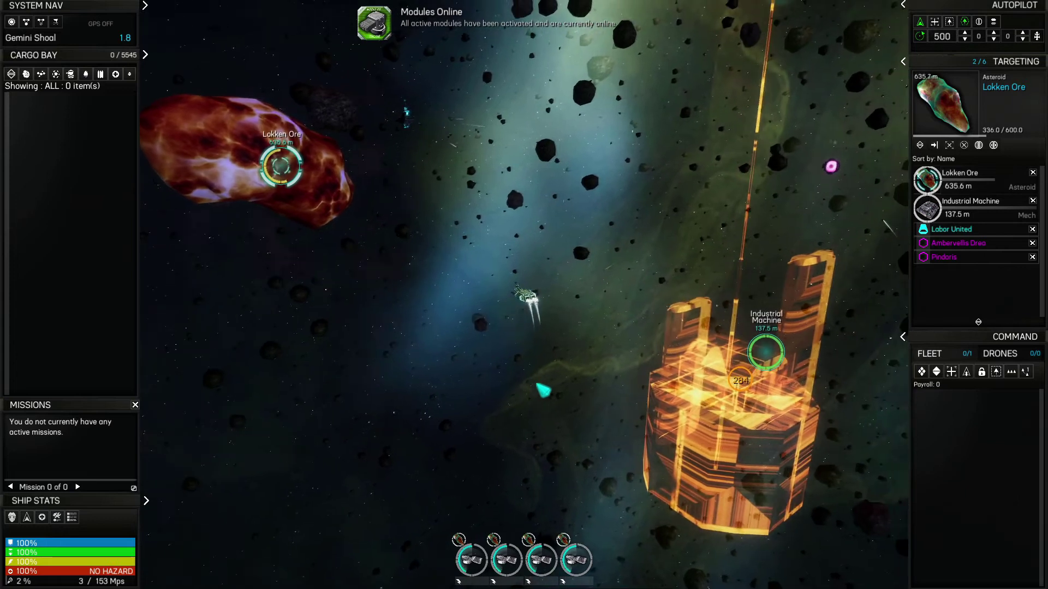
key(w)
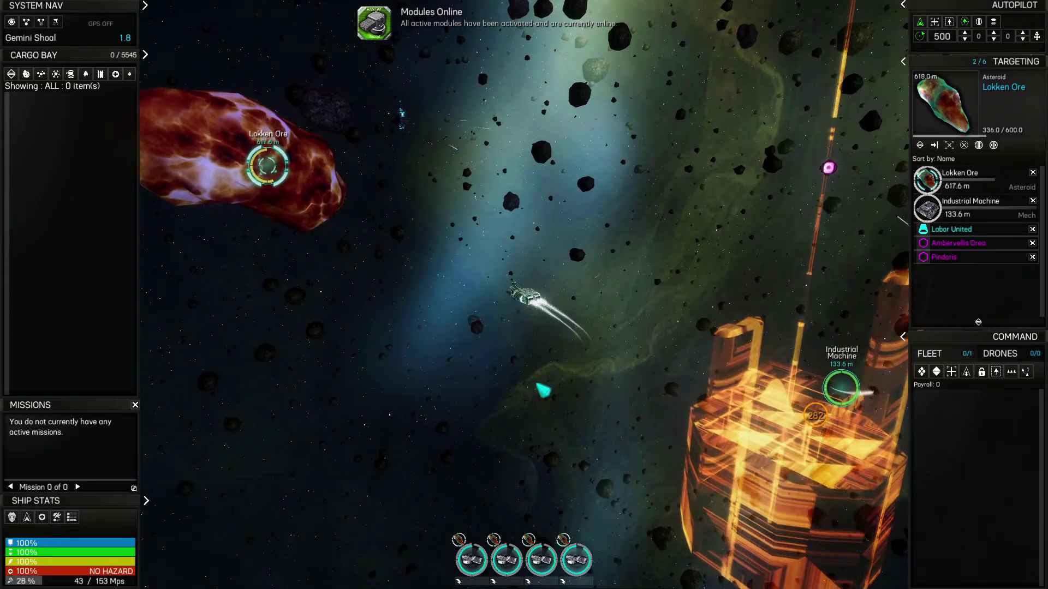
key(s)
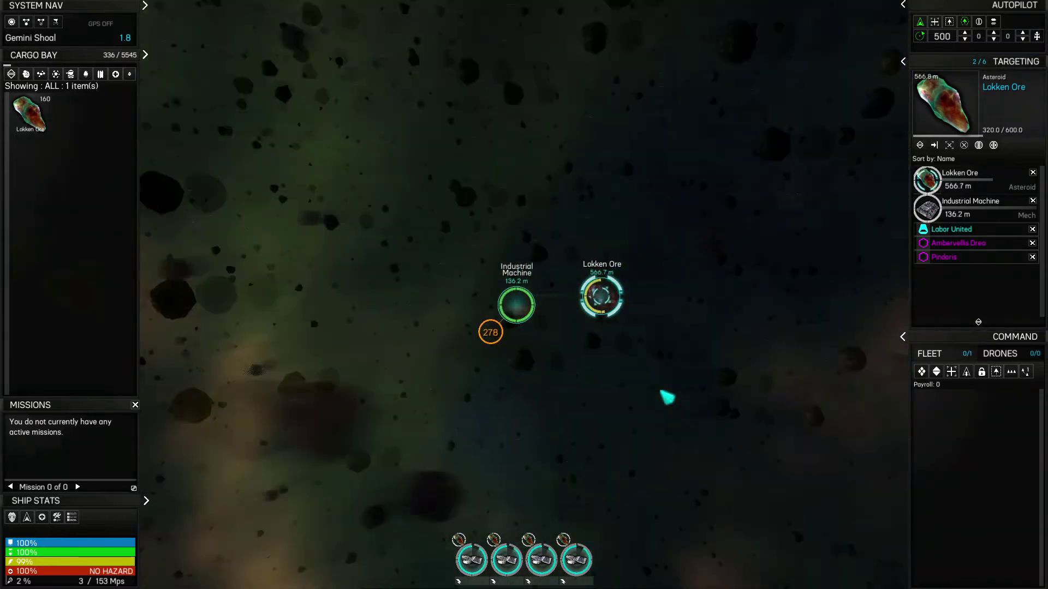
- Glance at the galaxy map and sensor view, then drop Quazor Ore from the target list
key(m)
key(m)
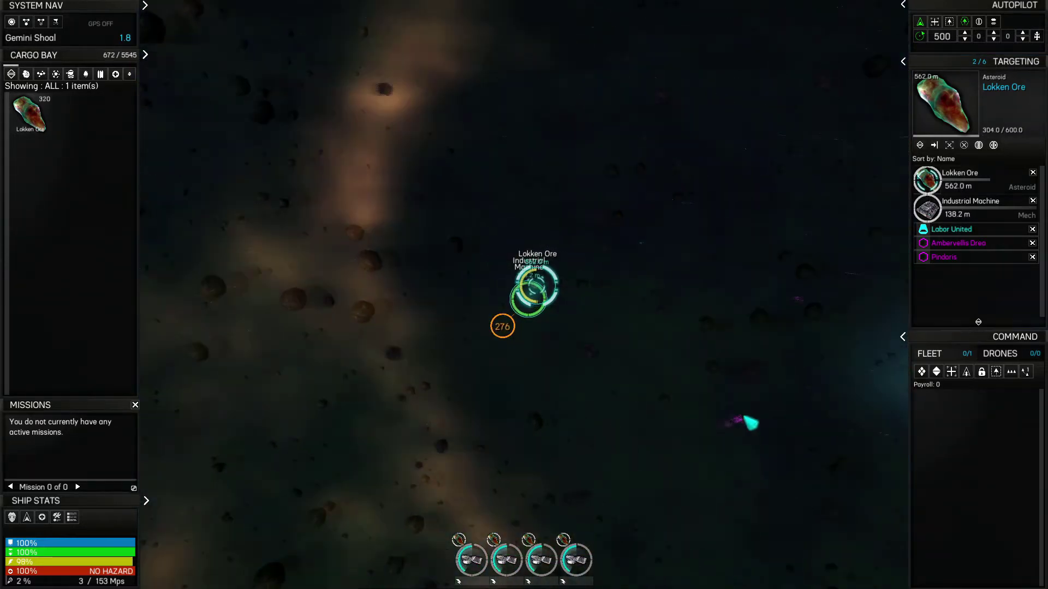
scroll(764, 422, up, 5)
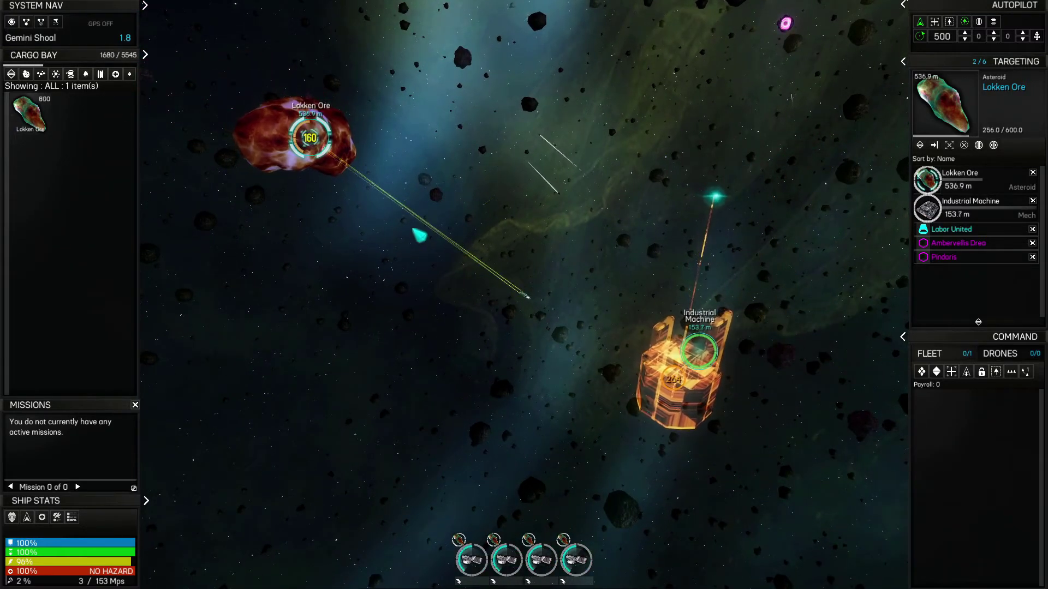
key(space)
key(space)
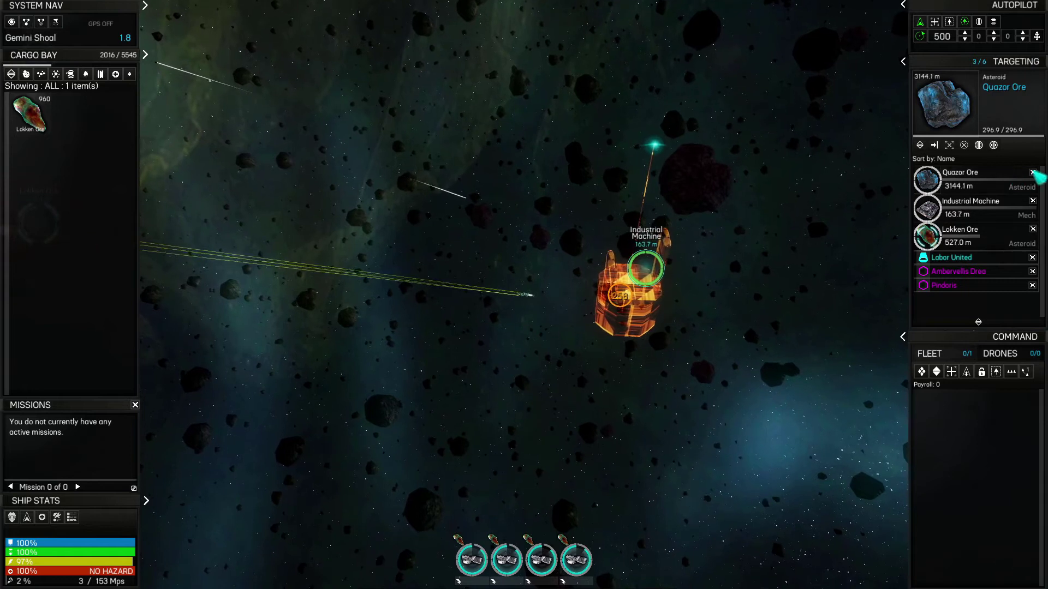
click(1032, 172)
click(1033, 172)
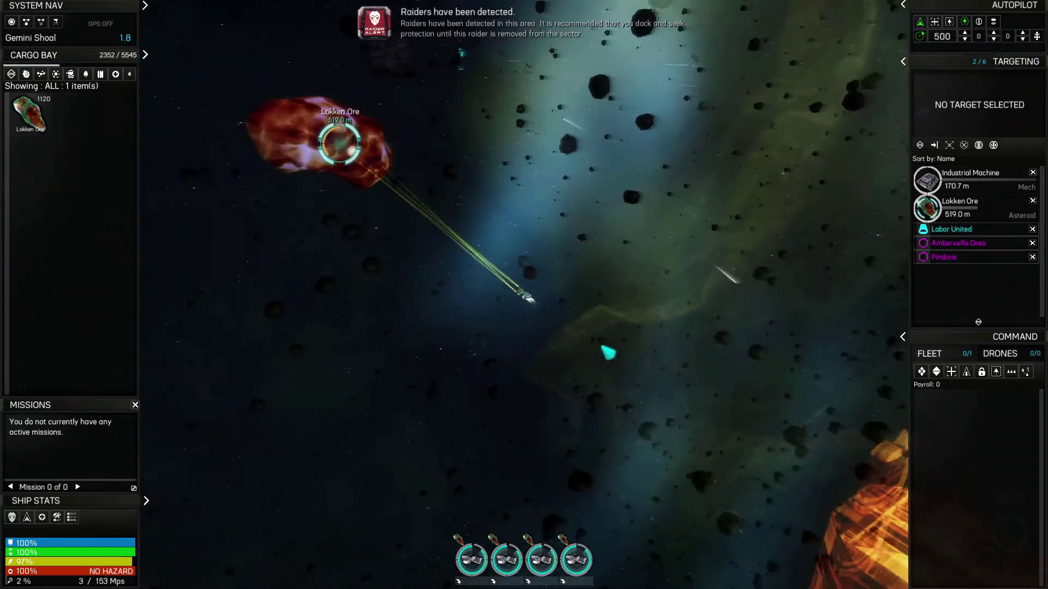
- Check raider positions on tactical sensors and fly to Labor United, stopping about 278 m away
key(Tab)
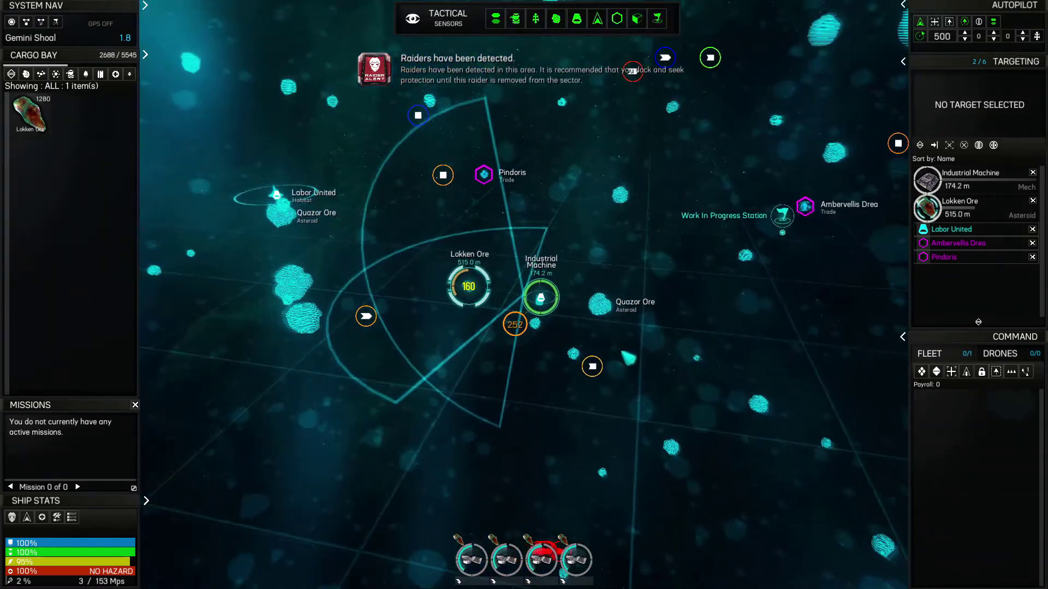
key(Tab)
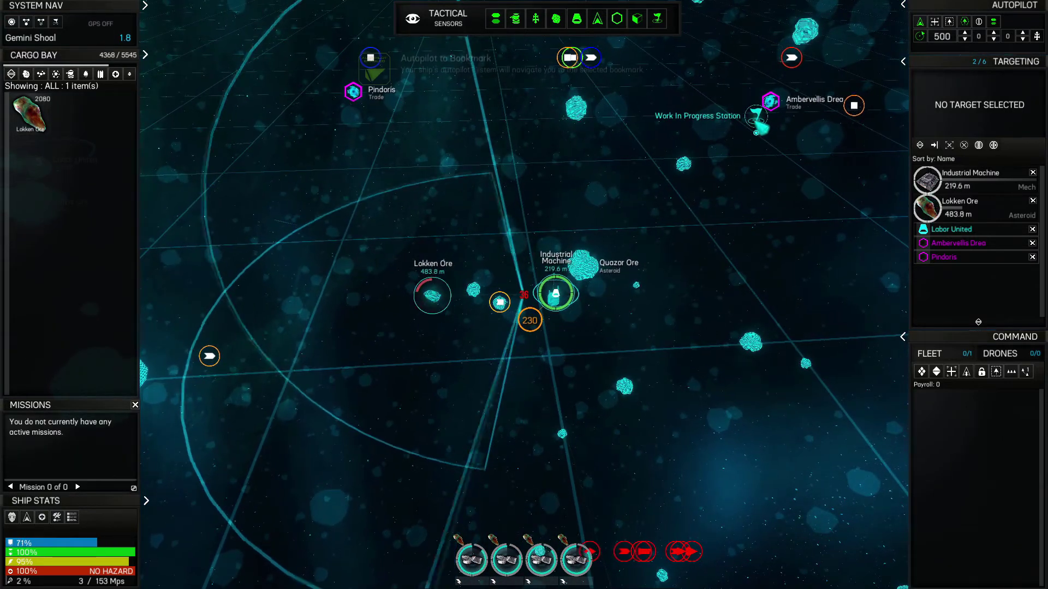
key(Tab)
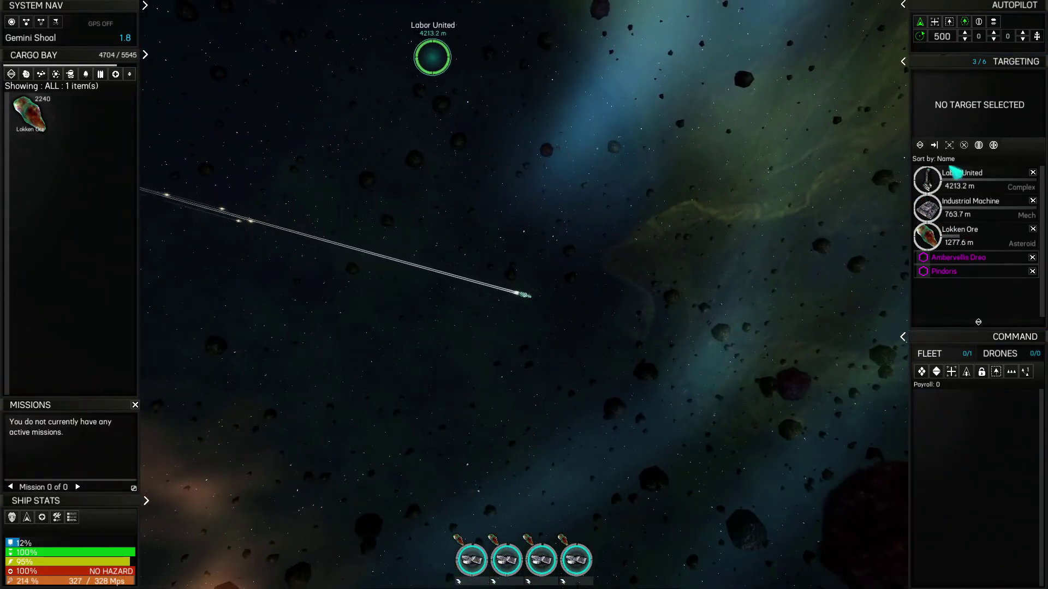
click(954, 167)
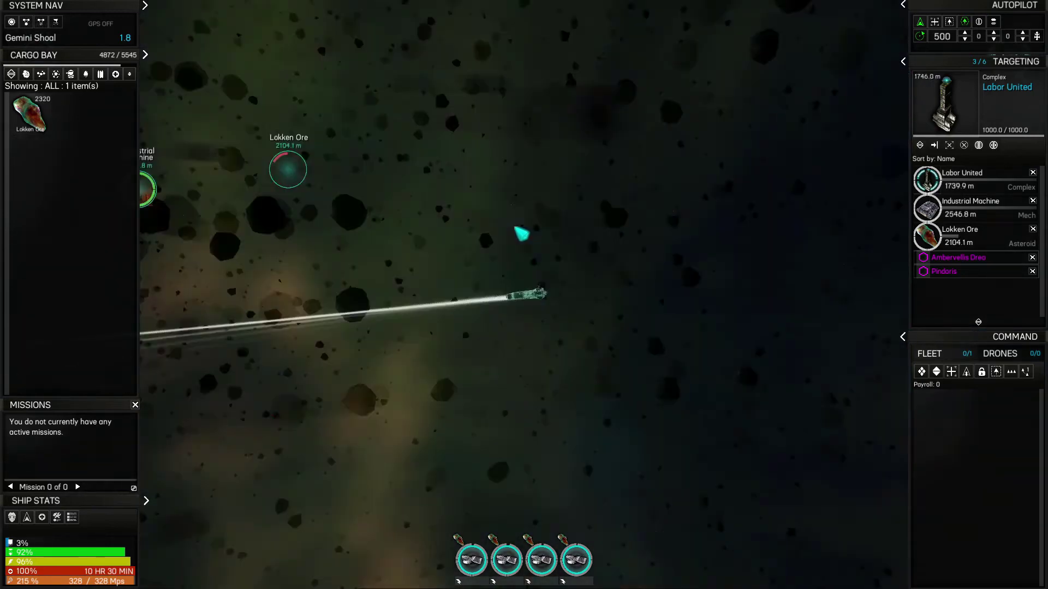
key(t)
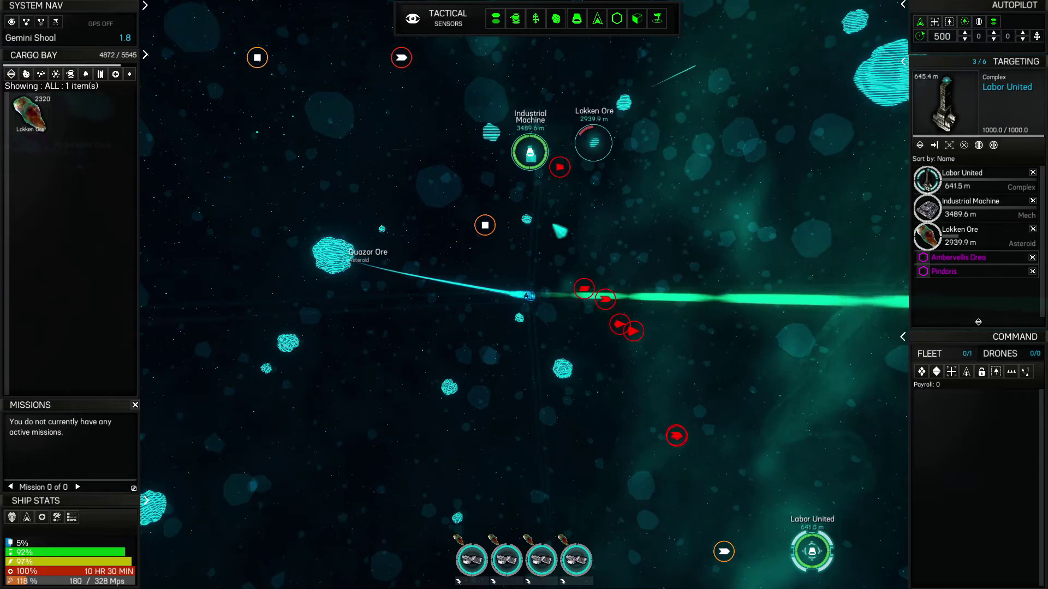
key(t)
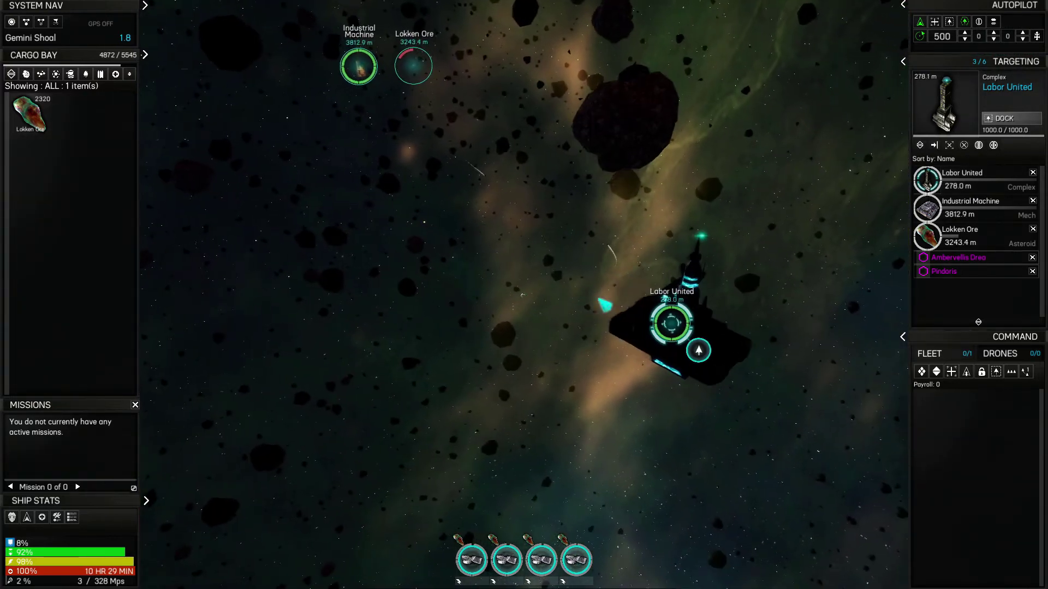
- Check the tactical view and dock inside Labor United with 2320 Lokken Ore aboard
key(Tab)
key(Tab)
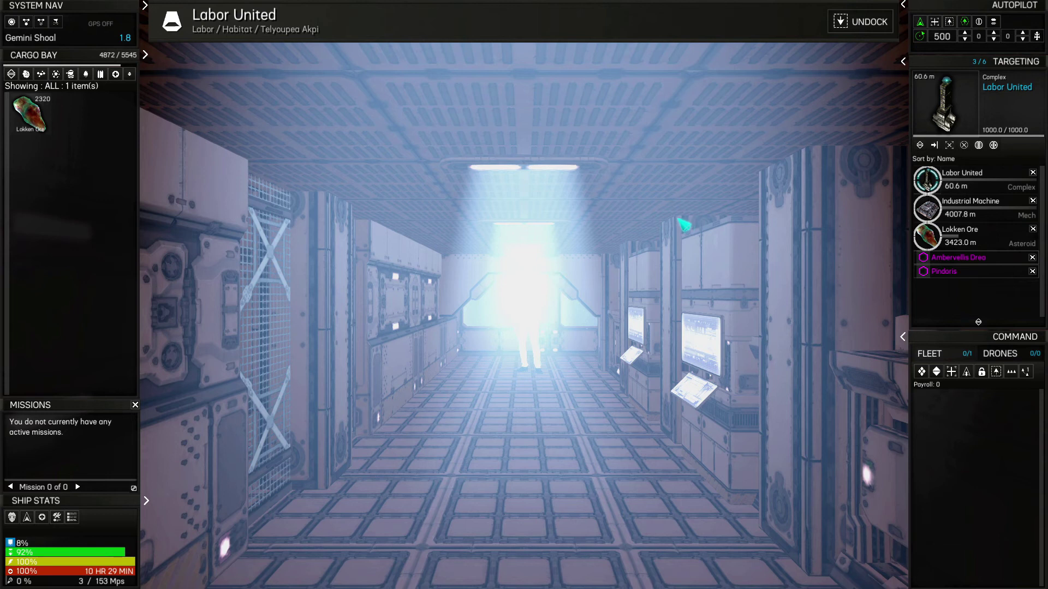
click(861, 26)
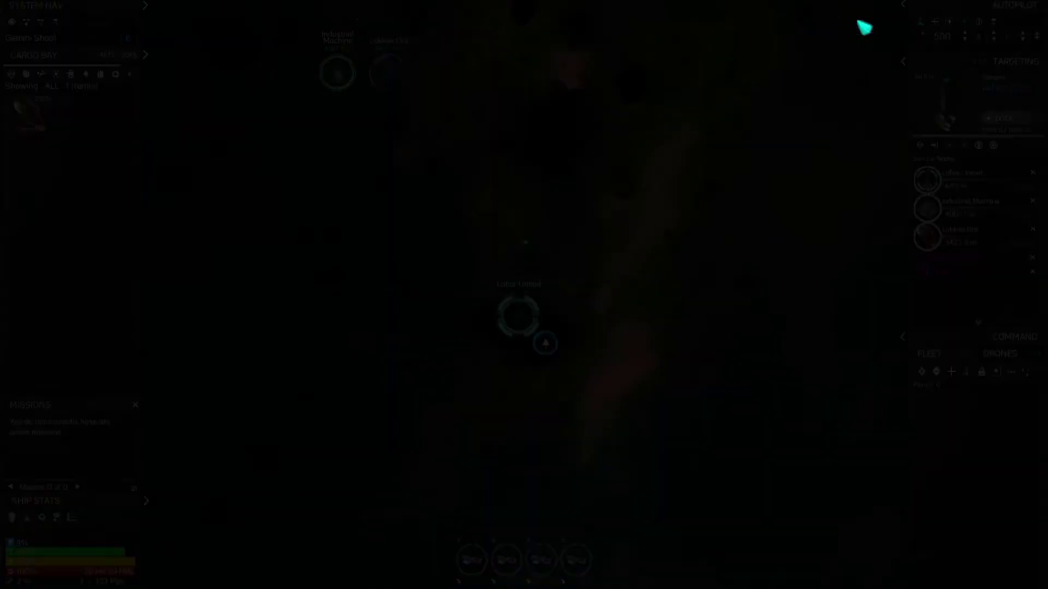
key(t)
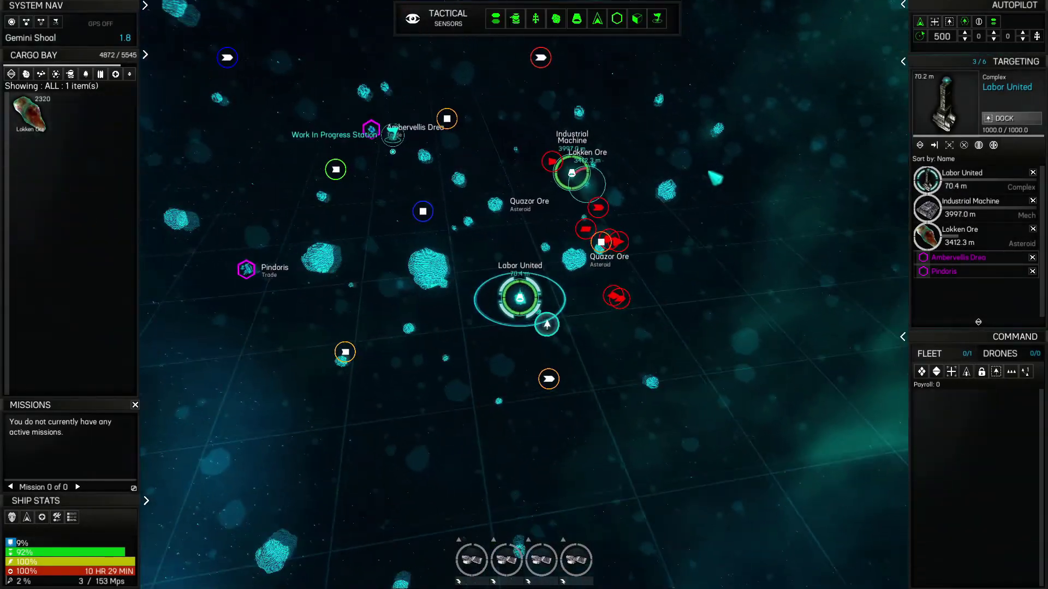
key(t)
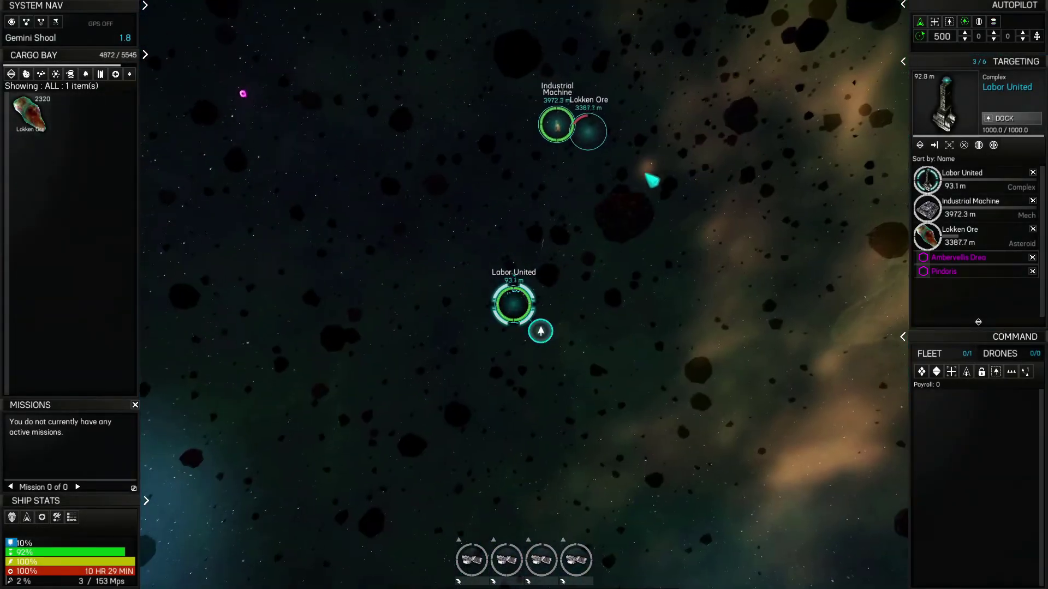
key(Tab)
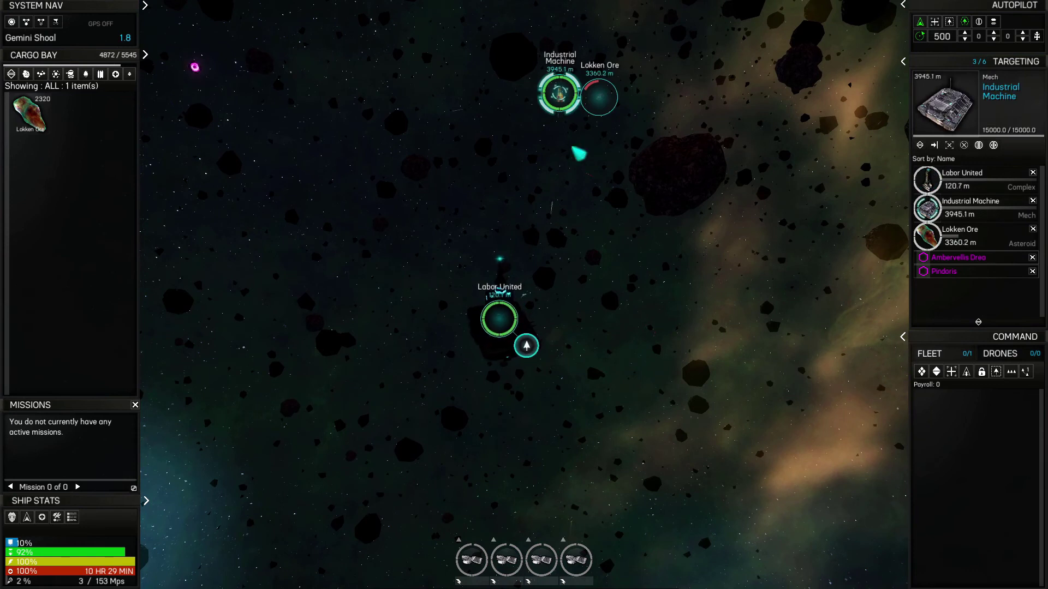
key(t)
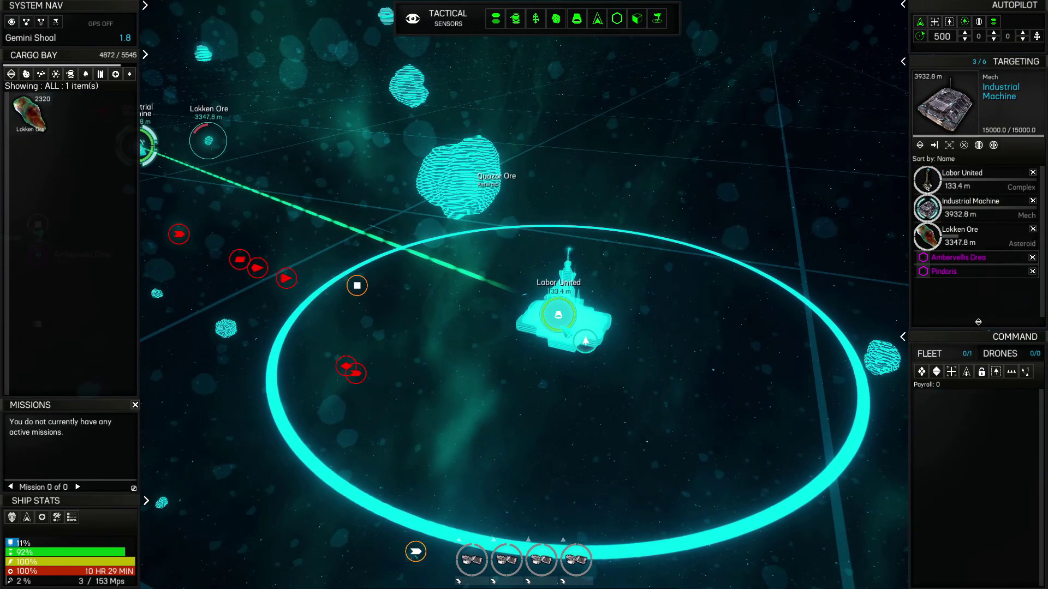
key(Tab)
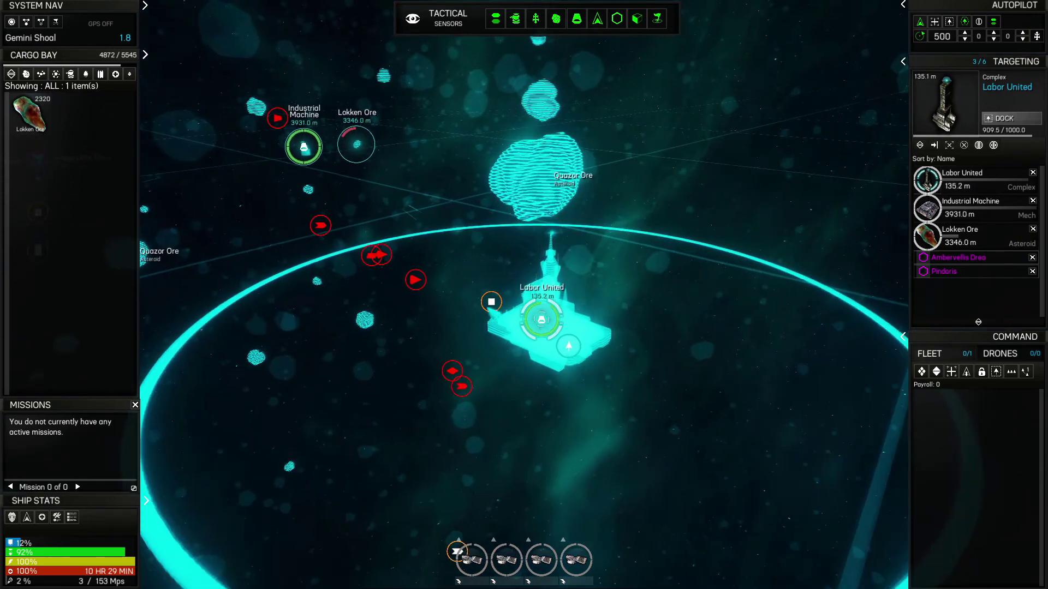
key(t)
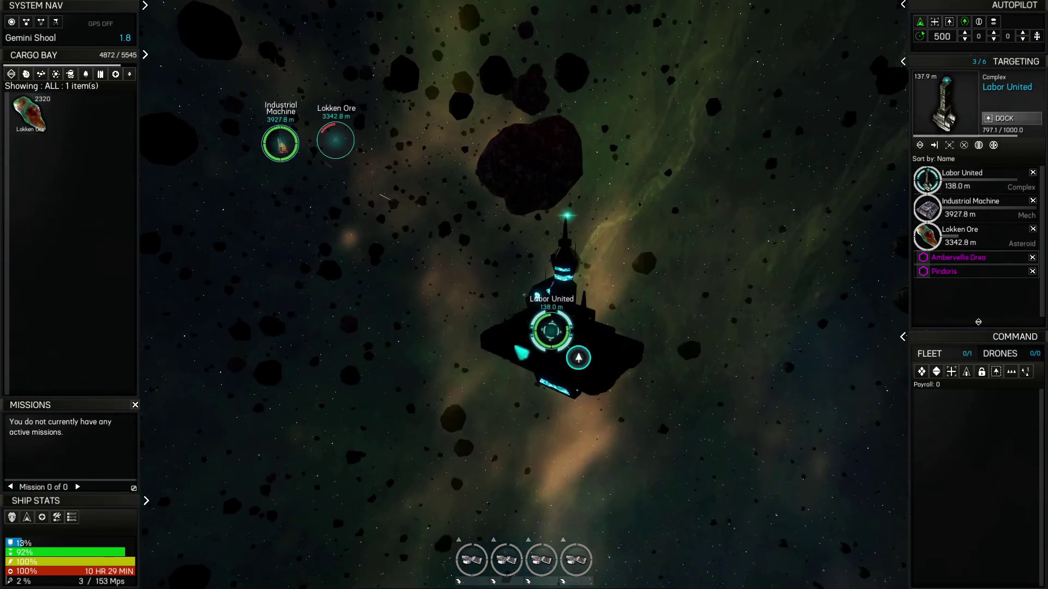
key(d)
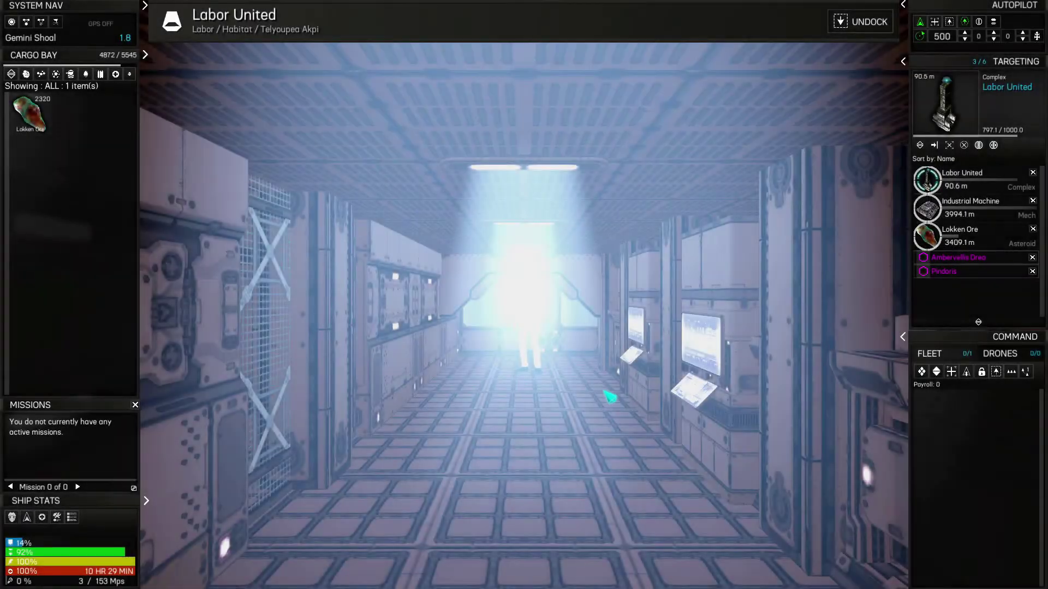